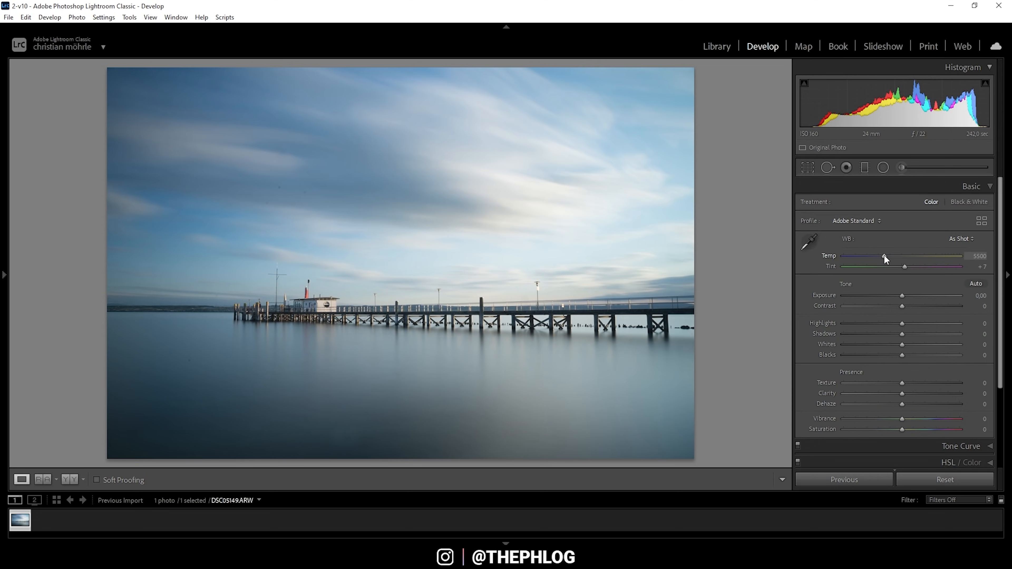
Step: Warm the pier photo's white balance to Temp 6850 and Tint +24
{"action": "left_click_drag", "start_coordinate": [884, 255], "coordinate": [900, 257]}
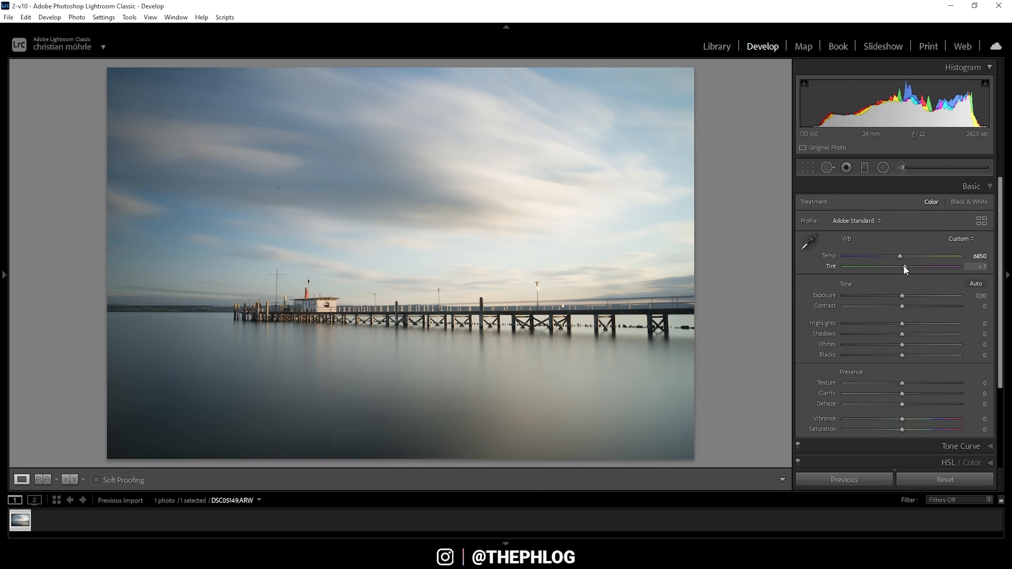
{"action": "left_click_drag", "start_coordinate": [904, 266], "coordinate": [911, 266]}
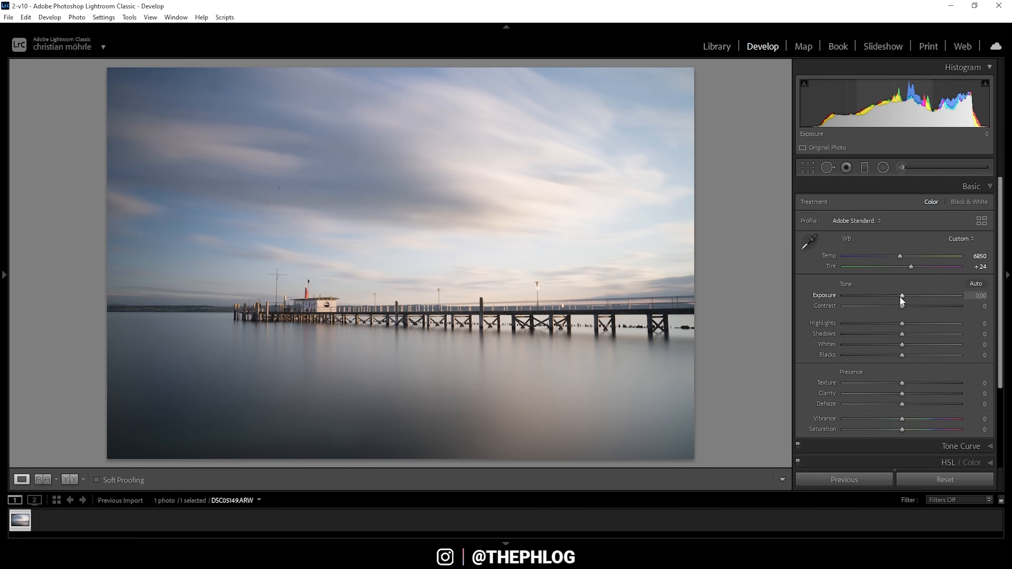
Step: Set Exposure -0.90, Highlights -100, Shadows +38 and Whites +46 in the Basic panel
{"action": "left_click_drag", "start_coordinate": [900, 295], "coordinate": [832, 320]}
{"action": "left_click", "coordinate": [738, 310]}
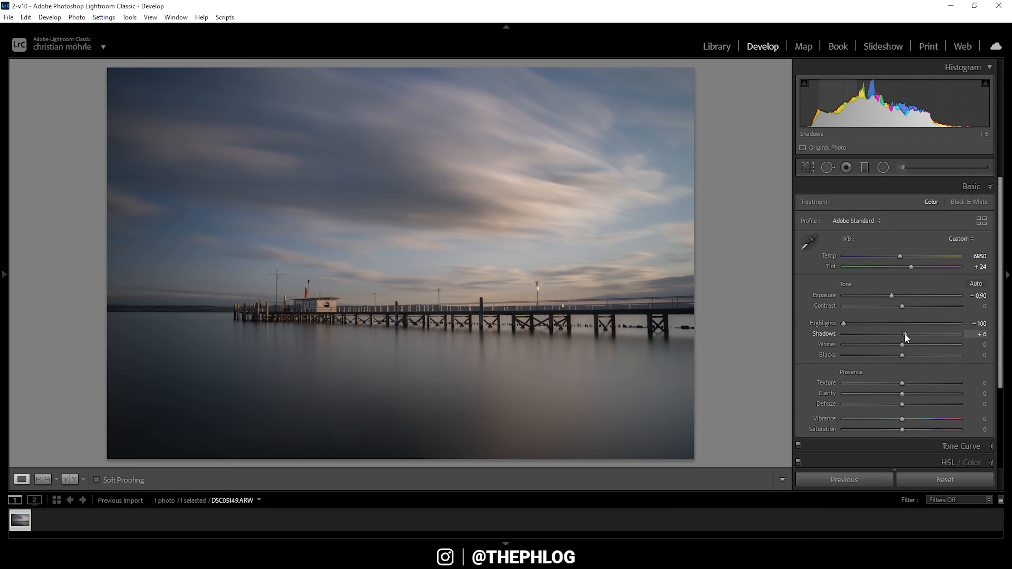
{"action": "left_click_drag", "start_coordinate": [904, 333], "coordinate": [923, 333]}
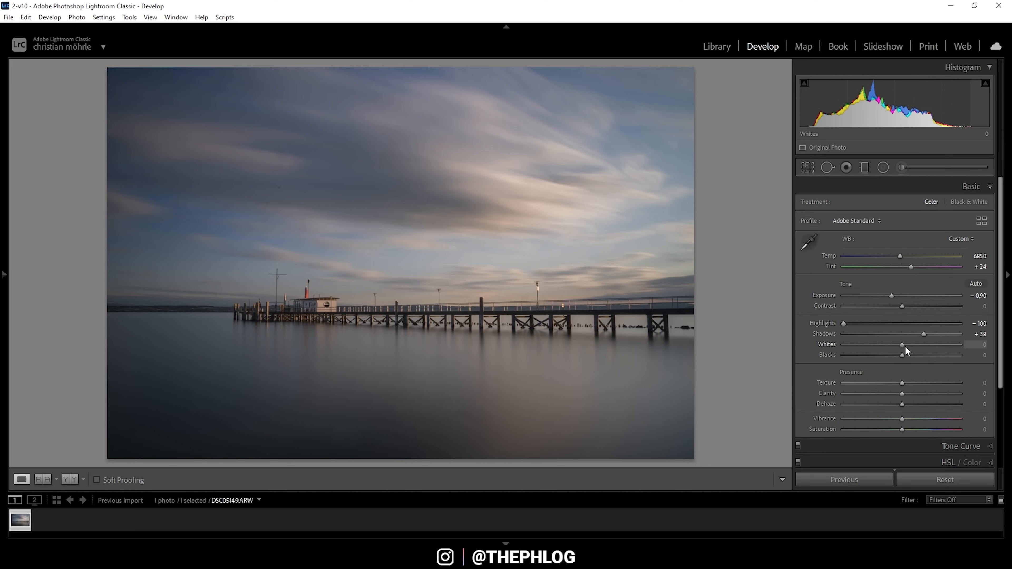
{"action": "left_click_drag", "start_coordinate": [905, 346], "coordinate": [930, 345]}
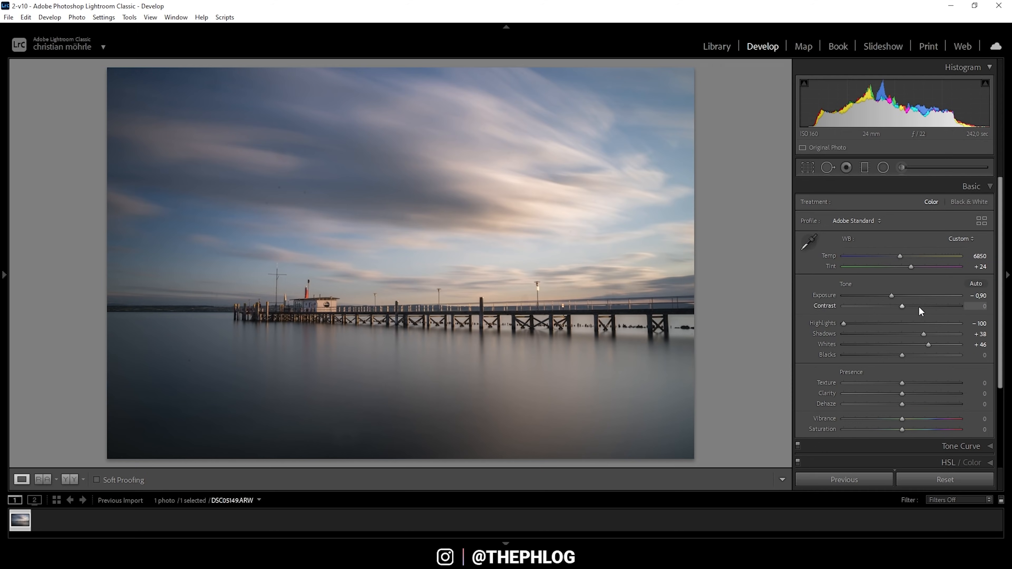
Step: Raise Contrast to +21 and Vibrance to +29, keeping Texture at +5
{"action": "left_click_drag", "start_coordinate": [903, 309], "coordinate": [914, 308]}
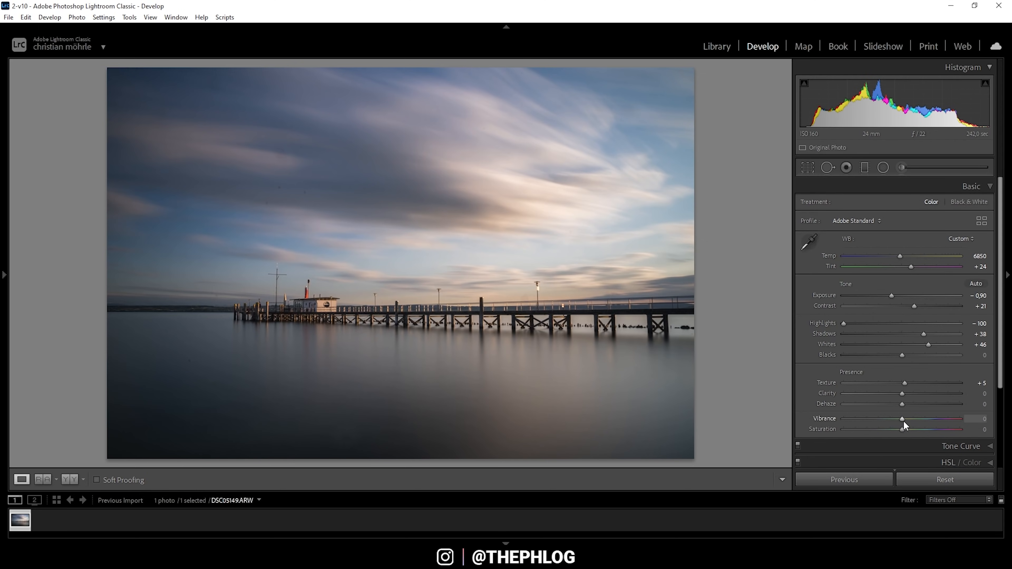
{"action": "left_click_drag", "start_coordinate": [903, 422], "coordinate": [921, 419]}
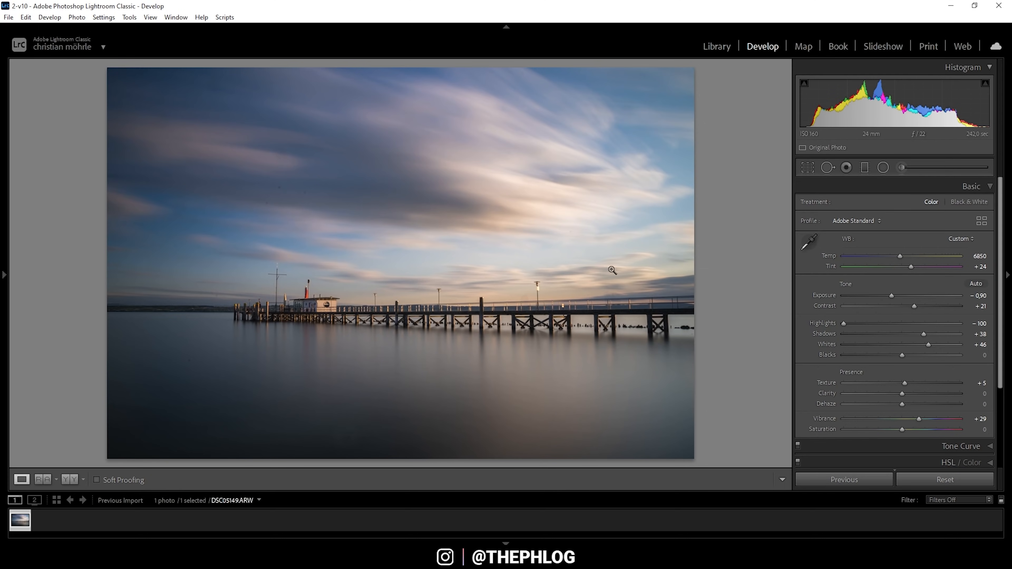
Step: Select the upper sky graduated filter and give it Texture -100 and Clarity -7
{"action": "left_click", "coordinate": [864, 168]}
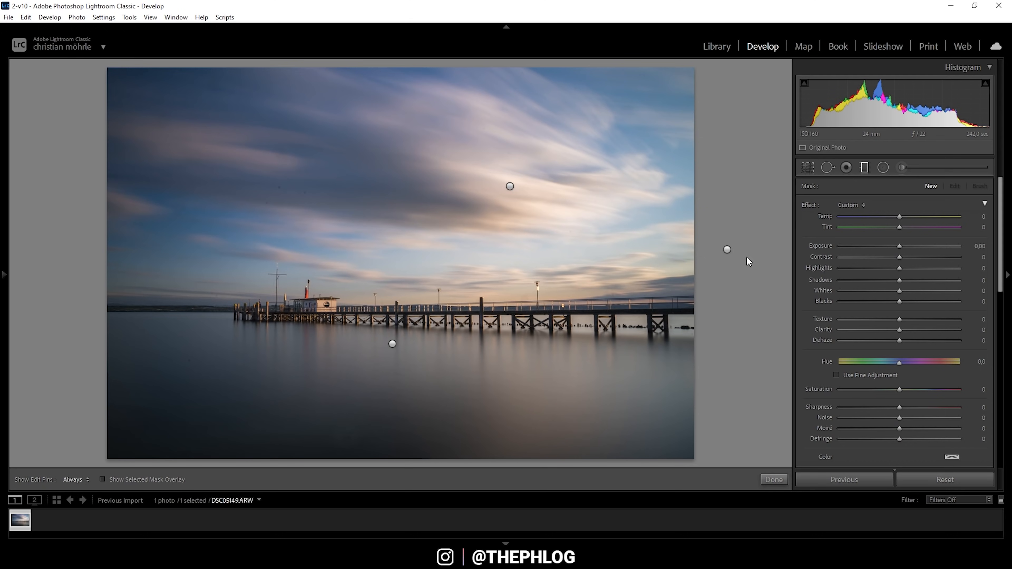
{"action": "left_click", "coordinate": [509, 187]}
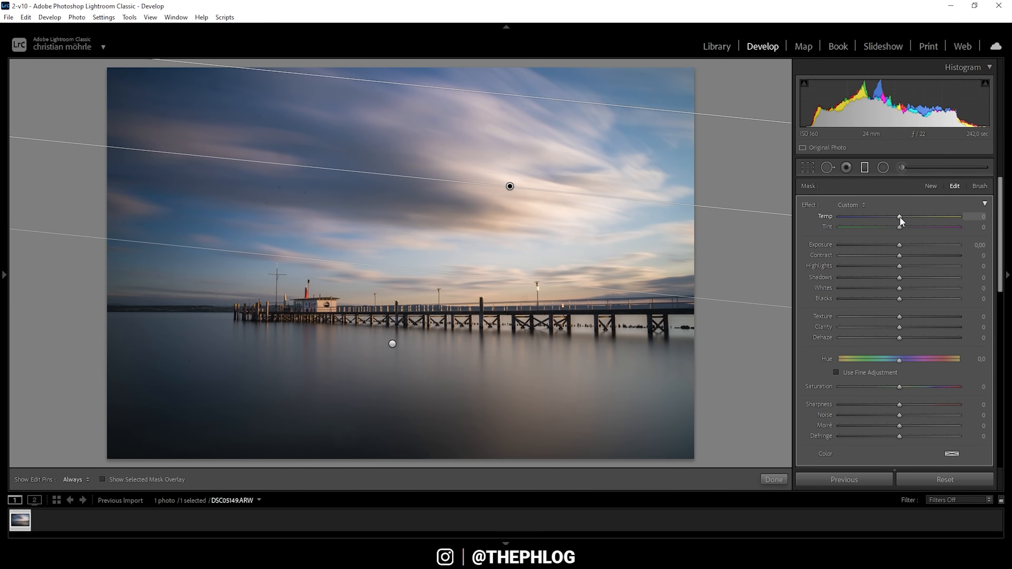
{"action": "left_click_drag", "start_coordinate": [900, 217], "coordinate": [942, 215]}
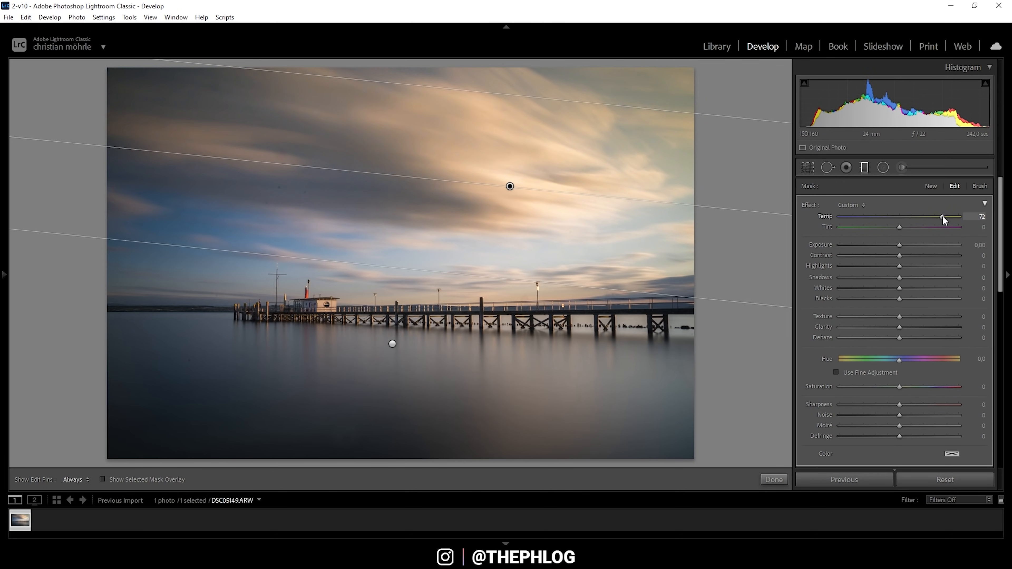
{"action": "double_click", "coordinate": [942, 215]}
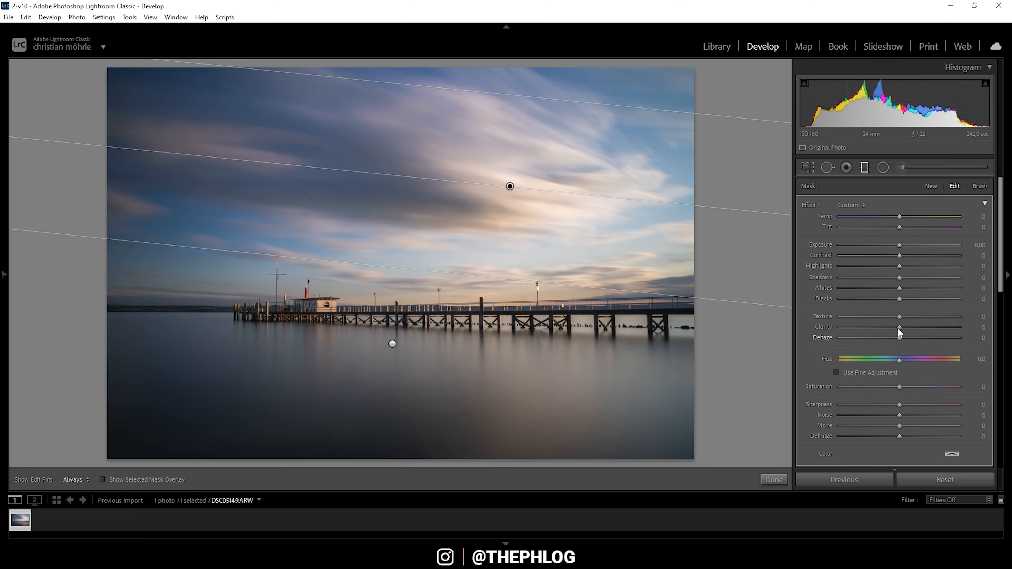
{"action": "left_click_drag", "start_coordinate": [899, 317], "coordinate": [767, 311]}
{"action": "left_click_drag", "start_coordinate": [904, 327], "coordinate": [892, 329]}
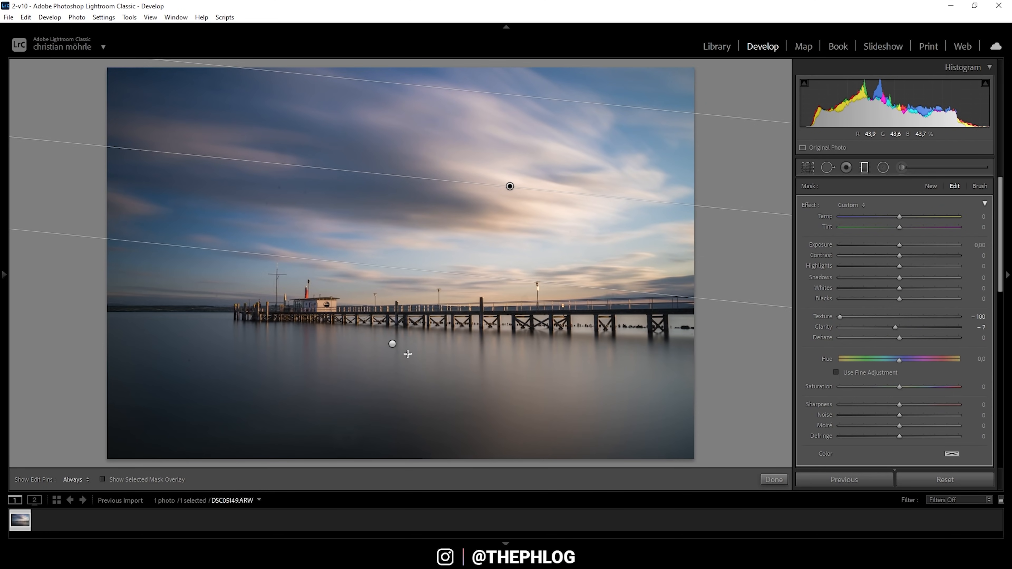
{"action": "left_click", "coordinate": [392, 344]}
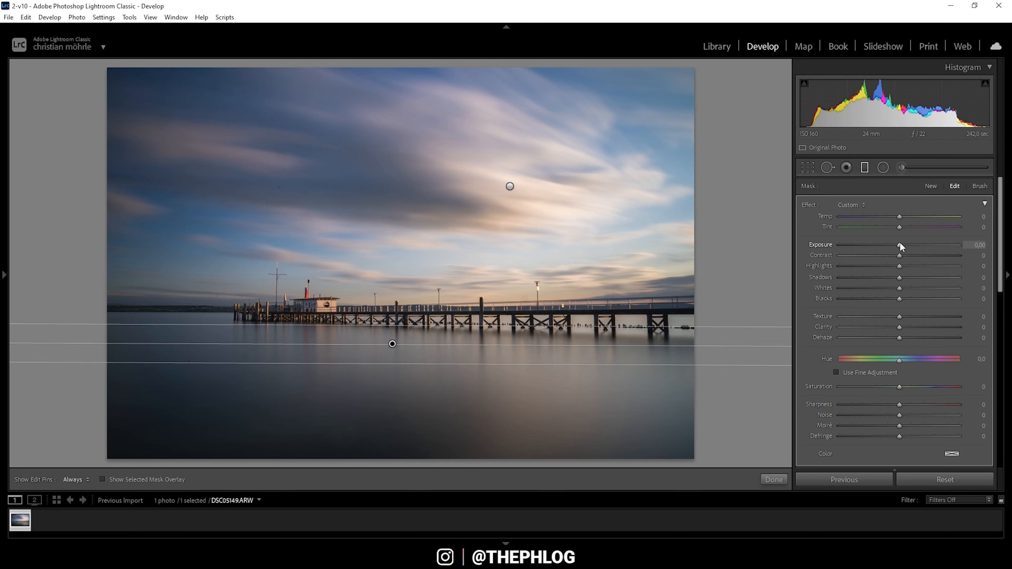
Step: Give the lower water gradient Exposure 0.35 and Whites +46, then add a vertical gradient at the right
{"action": "left_click_drag", "start_coordinate": [900, 242], "coordinate": [906, 244]}
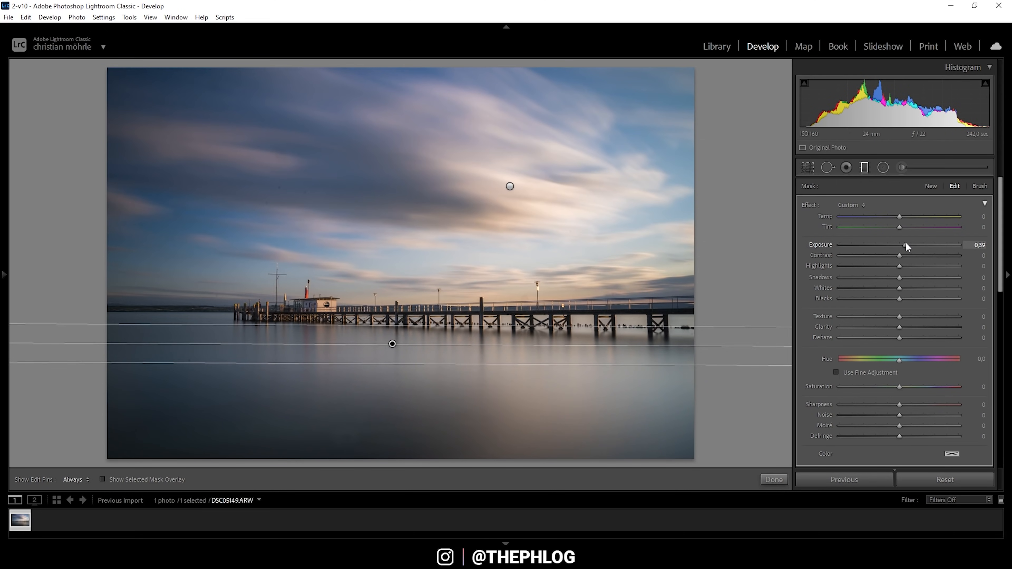
{"action": "left_click_drag", "start_coordinate": [905, 242], "coordinate": [904, 242]}
{"action": "left_click_drag", "start_coordinate": [899, 288], "coordinate": [918, 288]}
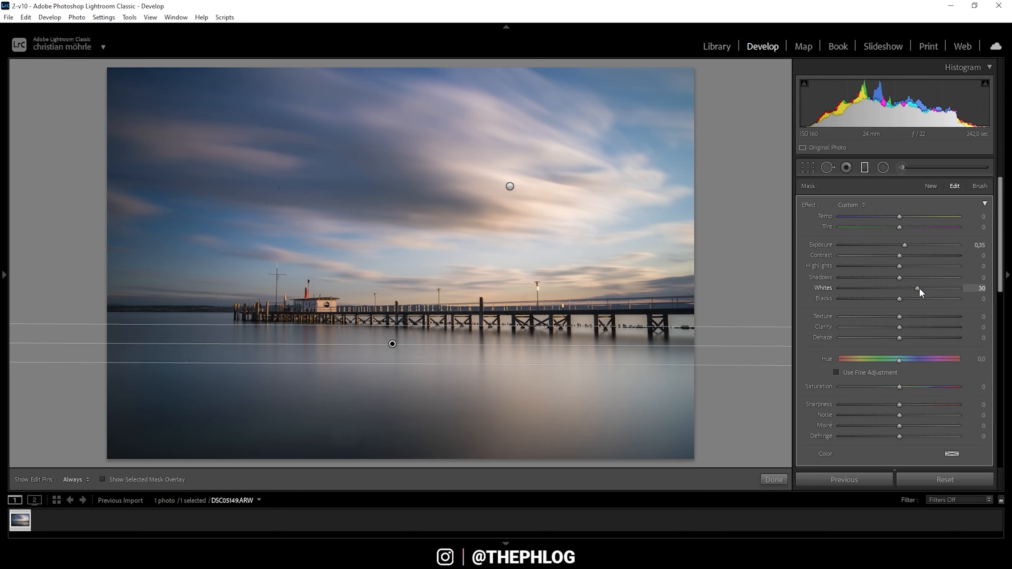
{"action": "left_click_drag", "start_coordinate": [920, 291], "coordinate": [930, 289]}
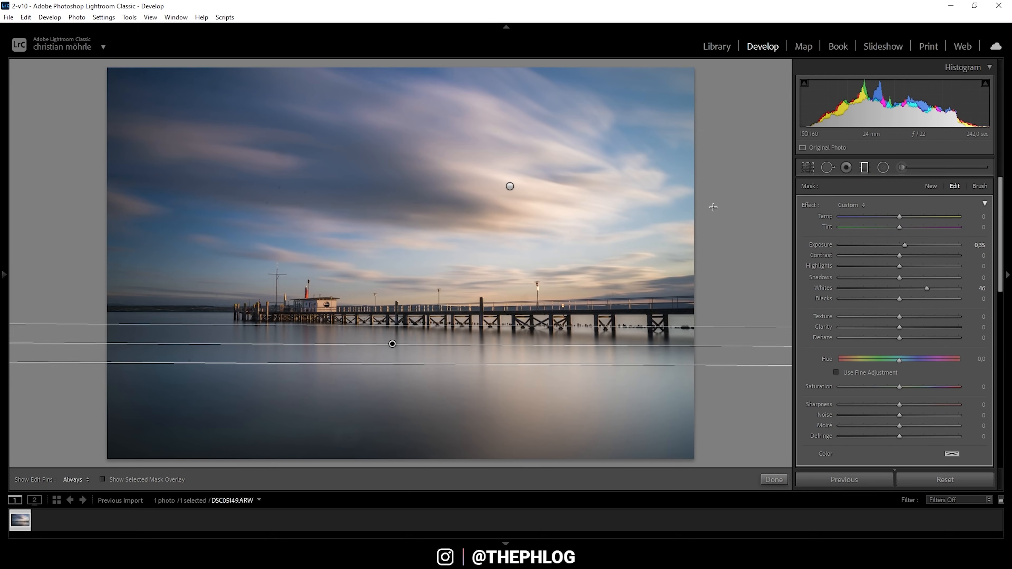
{"action": "left_click_drag", "start_coordinate": [713, 207], "coordinate": [730, 206]}
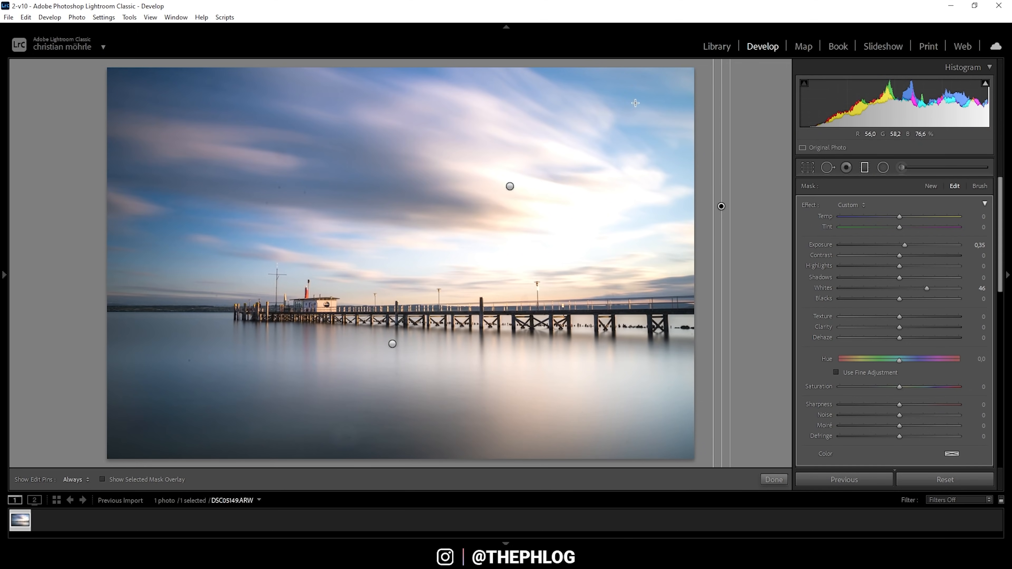
Step: Reset the new gradient's Exposure and Whites to zero and enable a Luminance range mask with overlay
{"action": "double_click", "coordinate": [904, 245]}
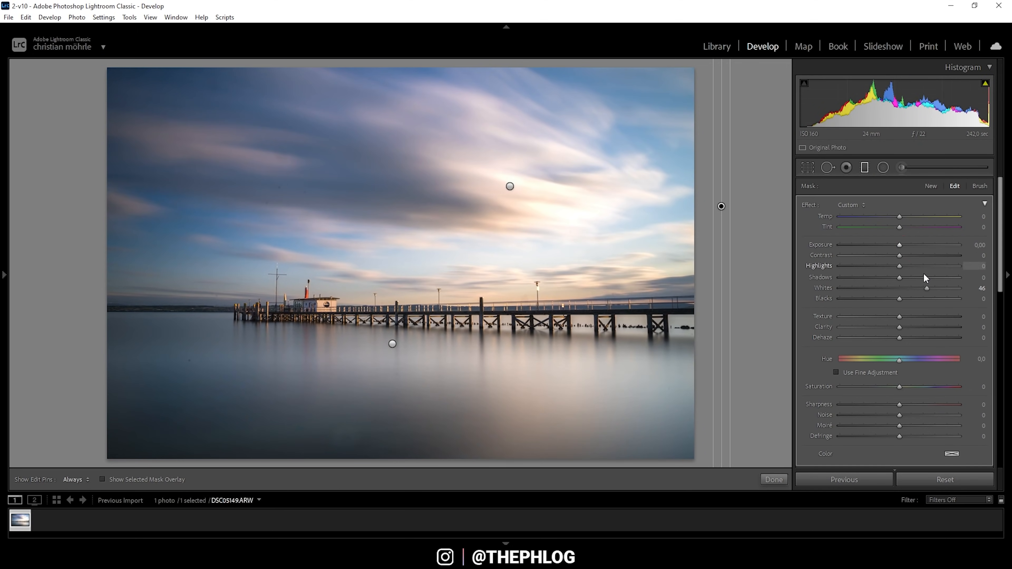
{"action": "double_click", "coordinate": [923, 287]}
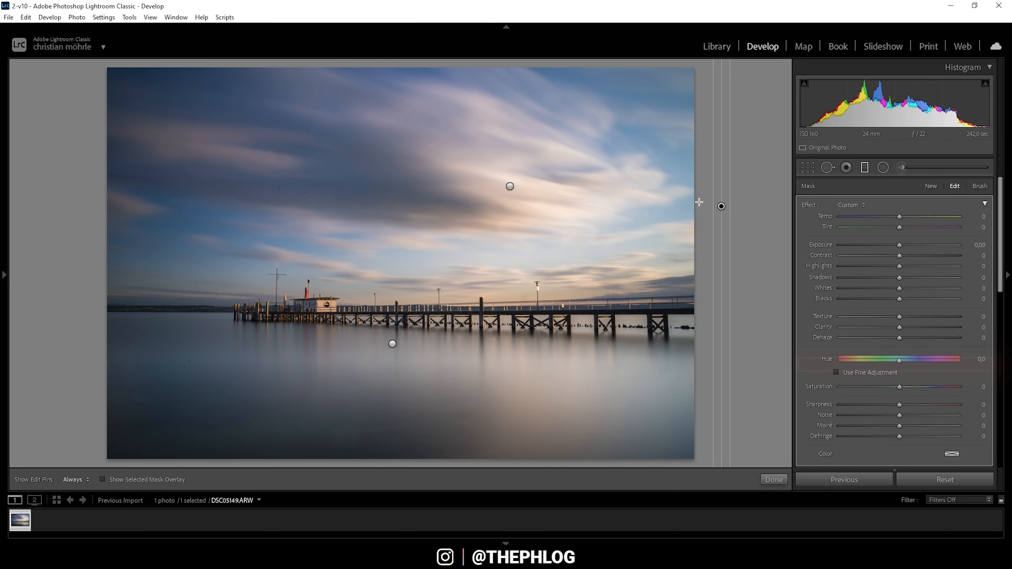
{"action": "scroll", "coordinate": [846, 303], "scroll_direction": "down", "scroll_amount": 3}
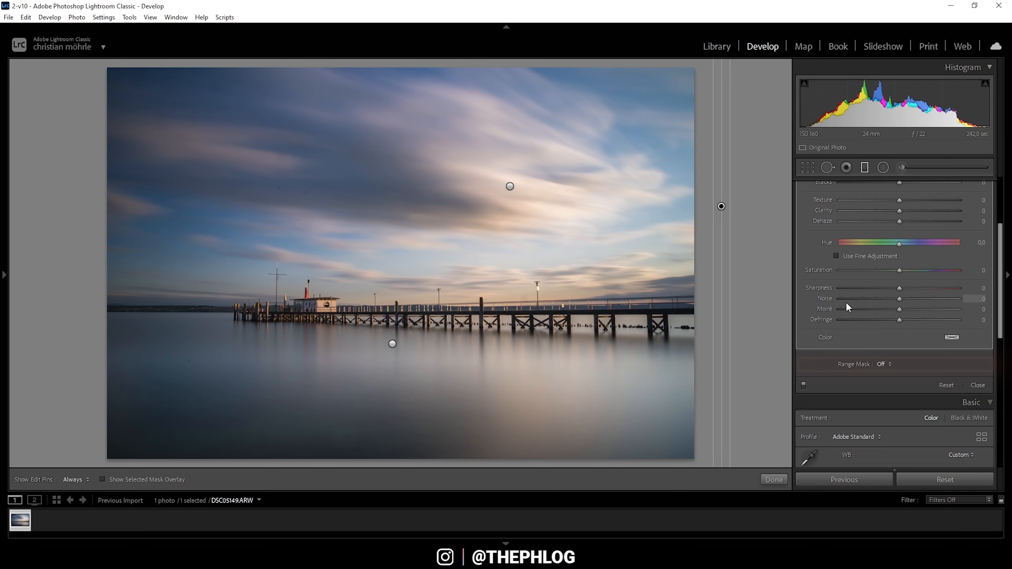
{"action": "left_click", "coordinate": [885, 364]}
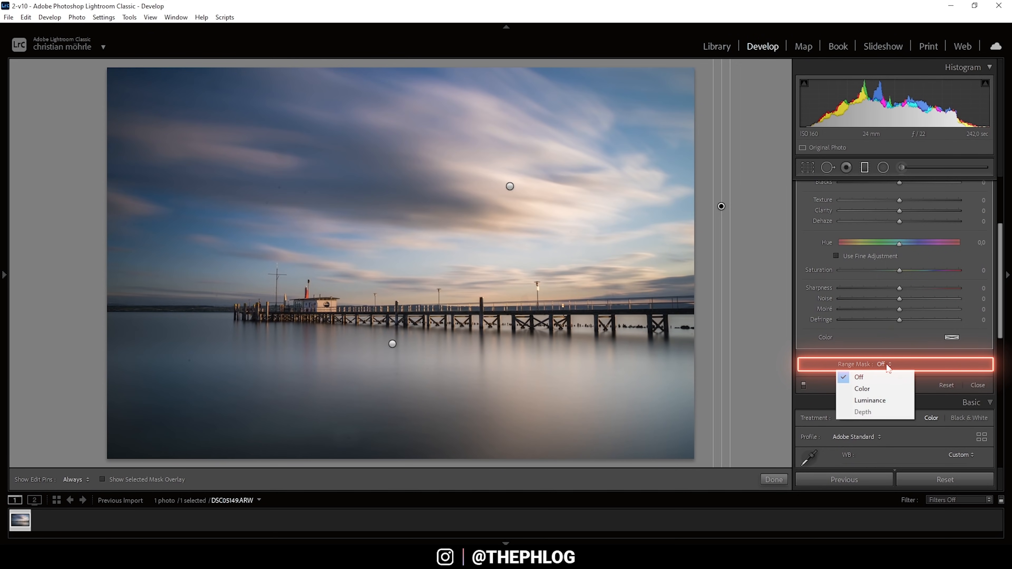
{"action": "left_click", "coordinate": [879, 399]}
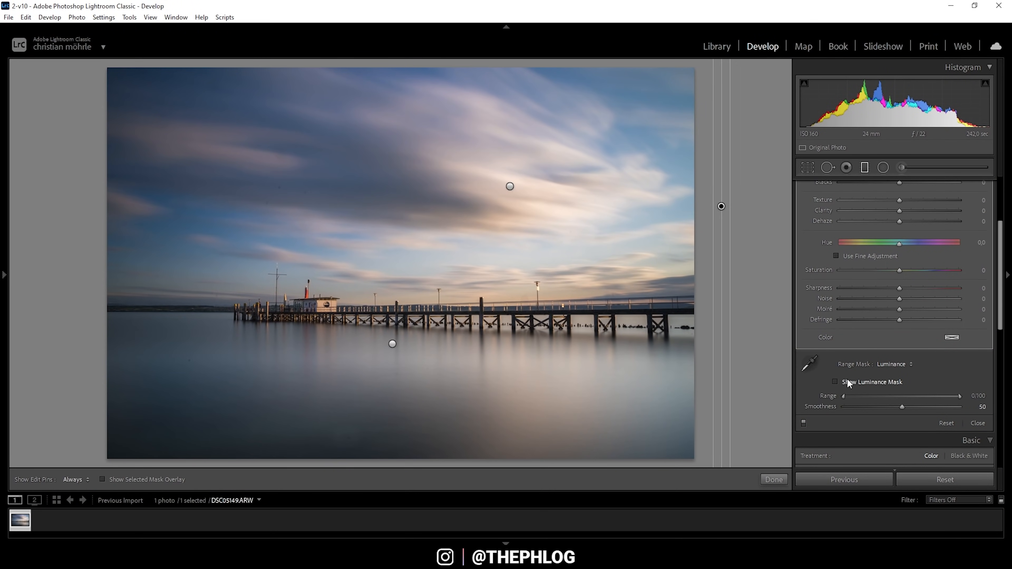
{"action": "left_click", "coordinate": [835, 381]}
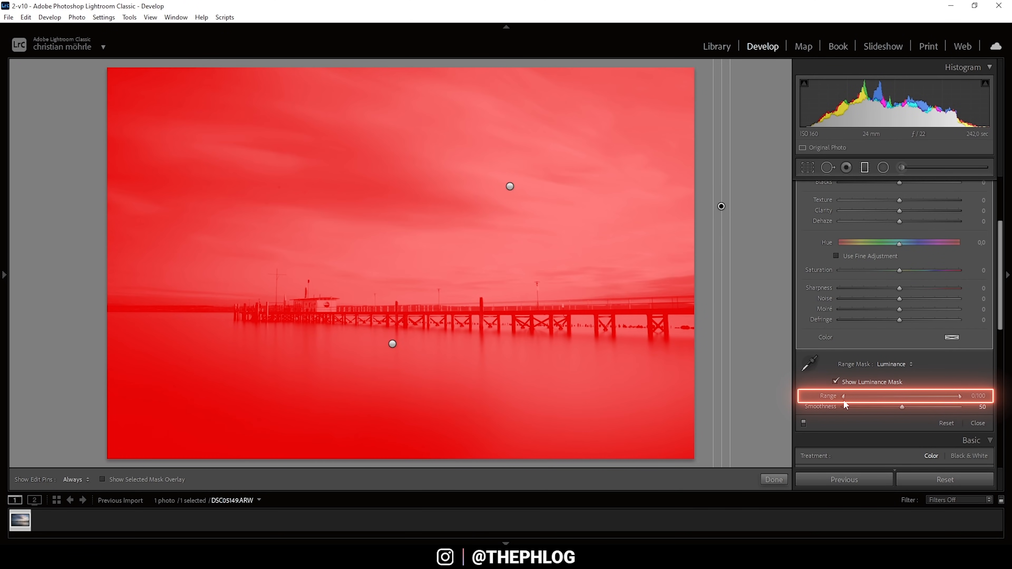
Step: Set the luminance Range to 82/100 and Smoothness 63, then hide the mask preview
{"action": "left_click_drag", "start_coordinate": [844, 397], "coordinate": [847, 397]}
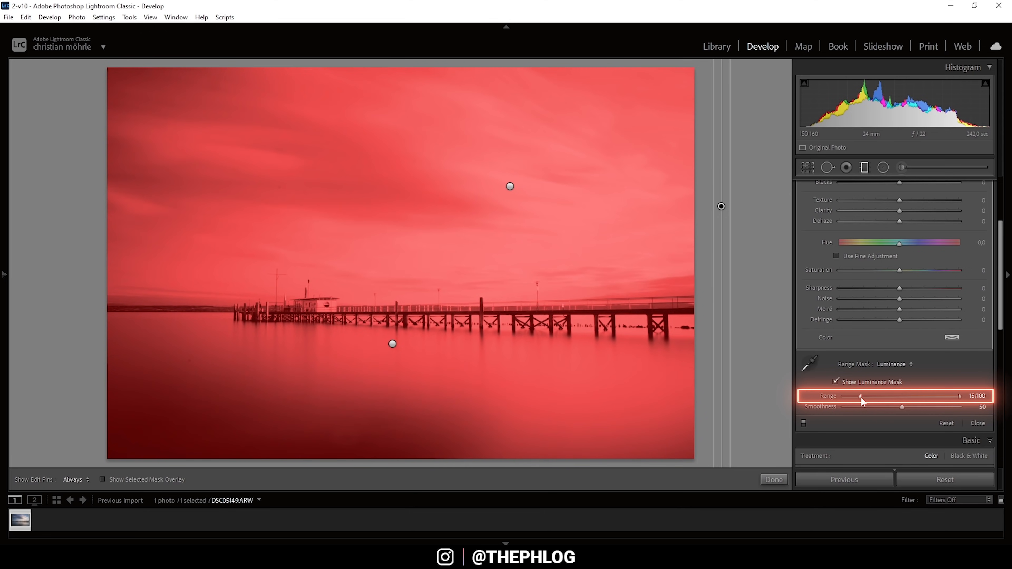
{"action": "left_click_drag", "start_coordinate": [871, 398], "coordinate": [916, 394]}
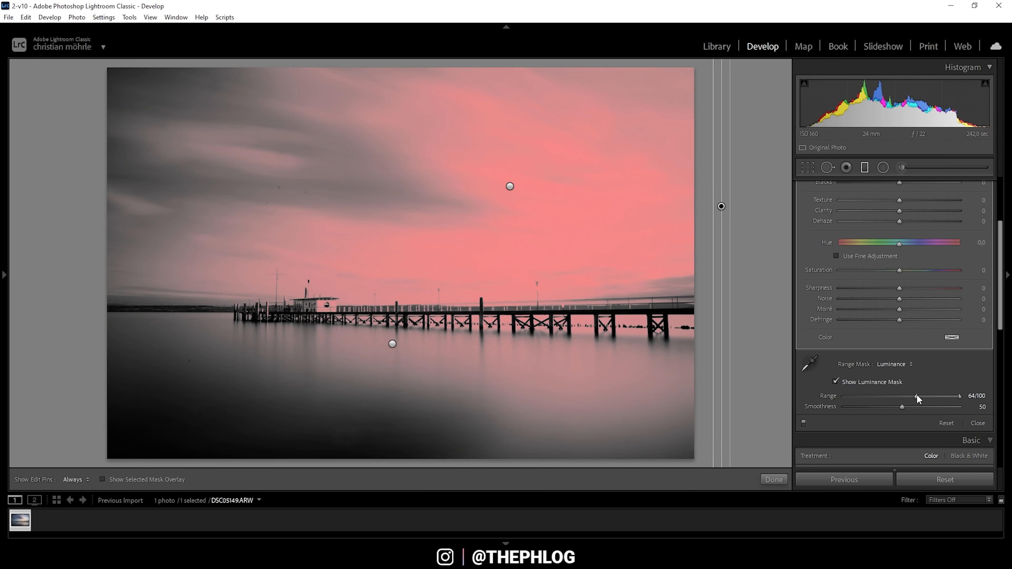
{"action": "left_click_drag", "start_coordinate": [916, 398], "coordinate": [936, 398]}
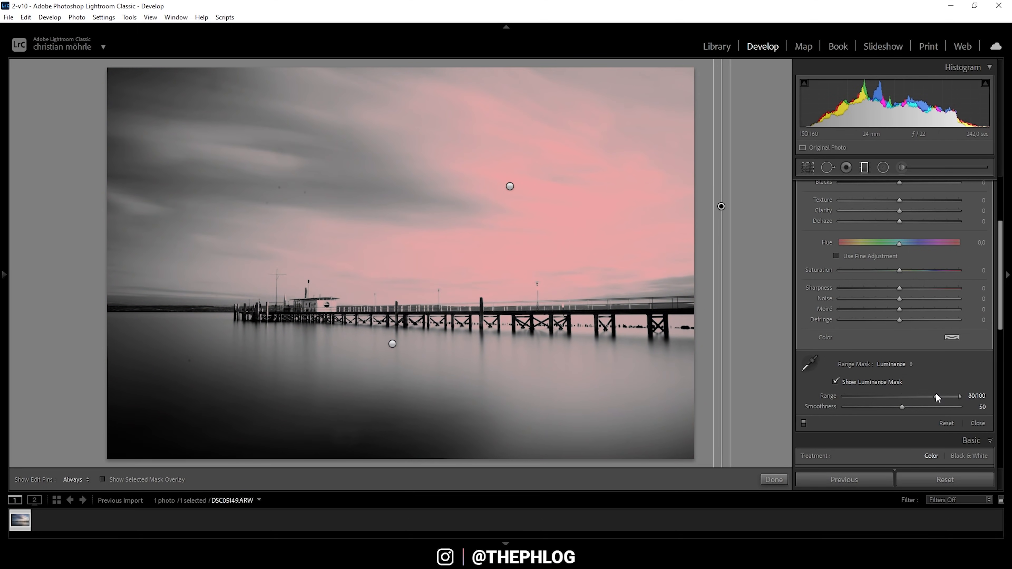
{"action": "left_click_drag", "start_coordinate": [935, 398], "coordinate": [938, 398]}
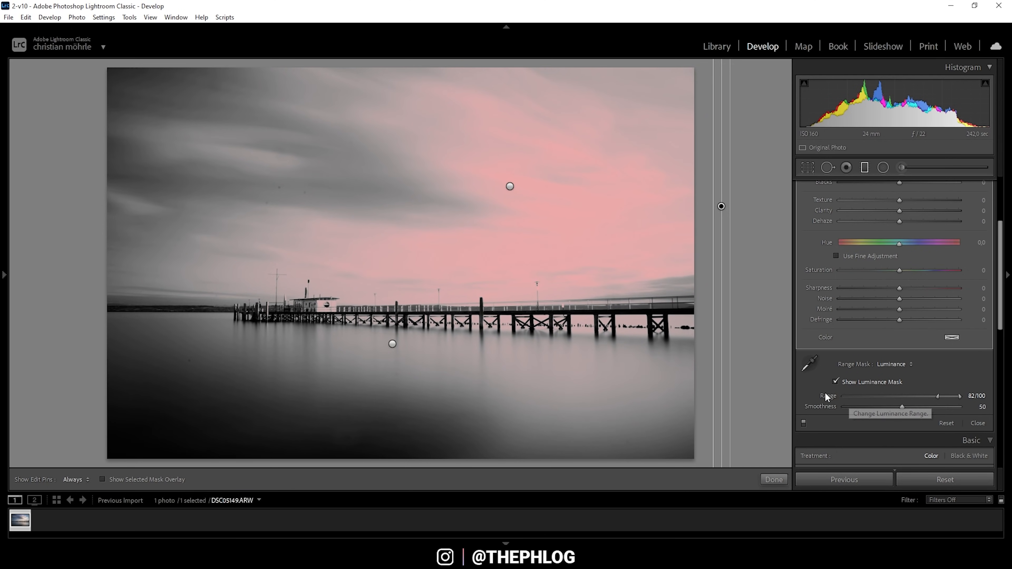
{"action": "left_click_drag", "start_coordinate": [902, 406], "coordinate": [916, 406]}
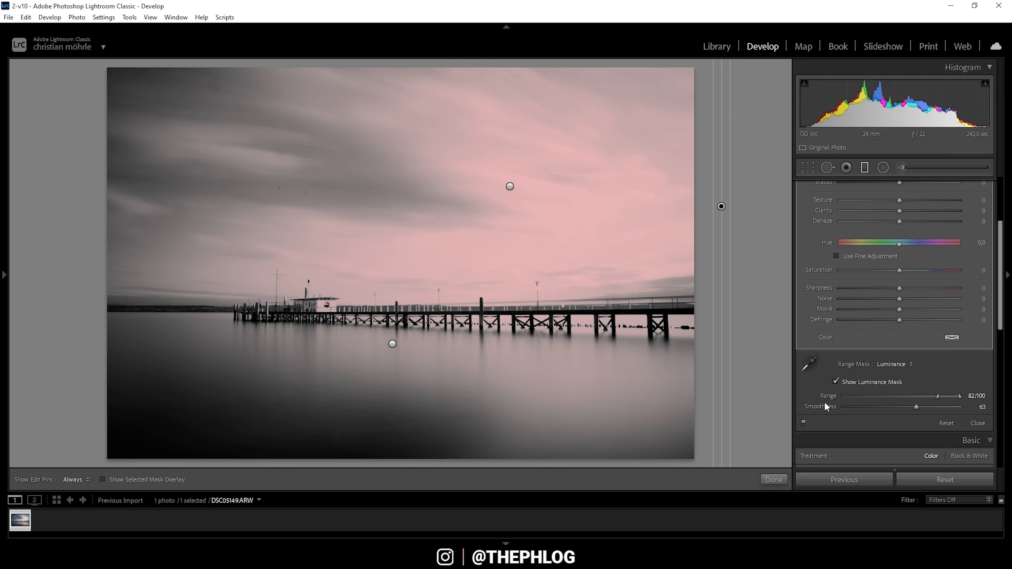
{"action": "left_click", "coordinate": [835, 382]}
{"action": "scroll", "coordinate": [805, 290], "scroll_direction": "up", "scroll_amount": 3}
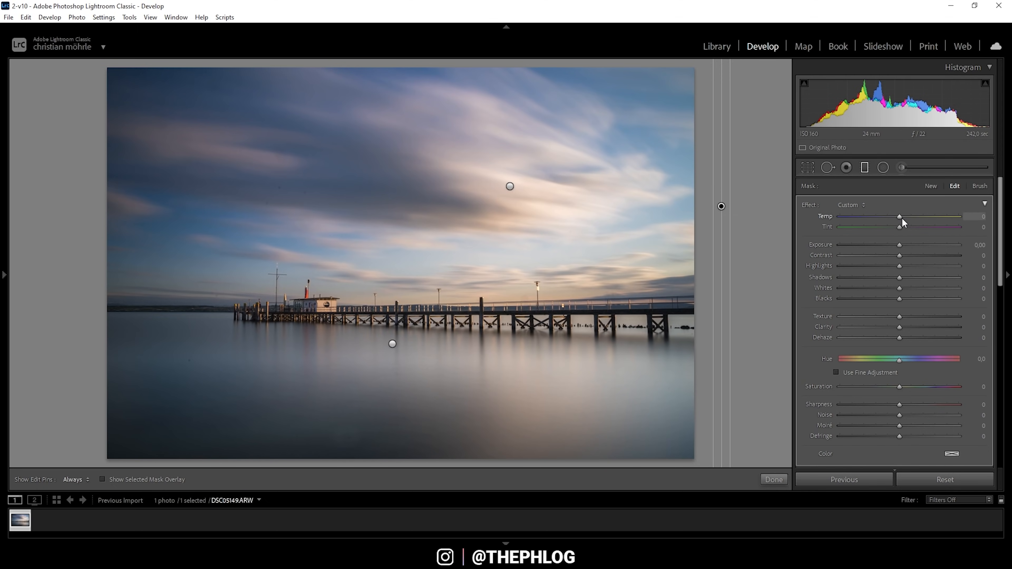
Step: Warm the right-side vertical filter to Temp about +29, then drag out another graduated filter
{"action": "left_click_drag", "start_coordinate": [900, 218], "coordinate": [917, 217]}
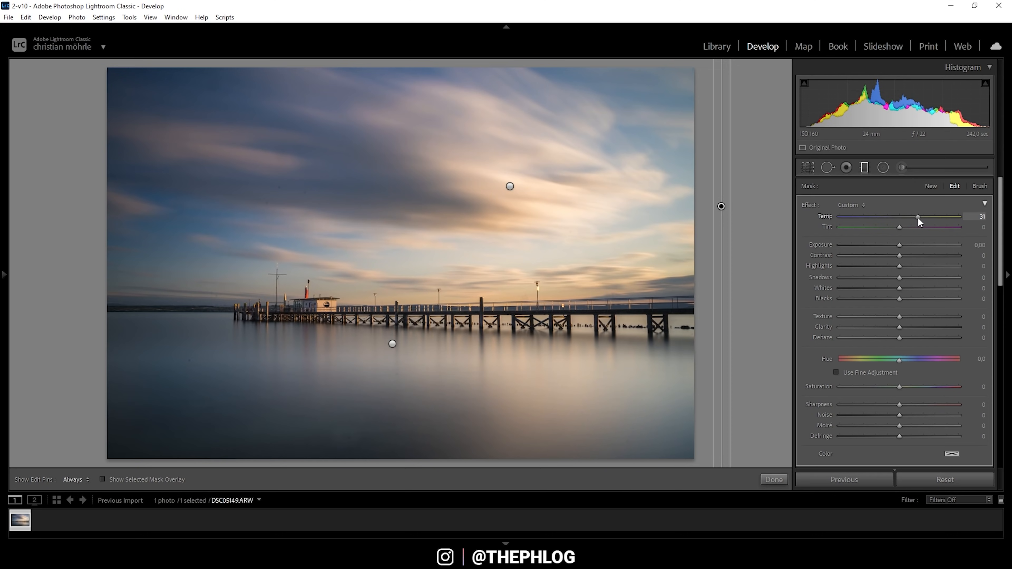
{"action": "left_click_drag", "start_coordinate": [917, 217], "coordinate": [916, 217]}
{"action": "left_click_drag", "start_coordinate": [917, 217], "coordinate": [916, 217]}
{"action": "left_click_drag", "start_coordinate": [742, 188], "coordinate": [761, 188]}
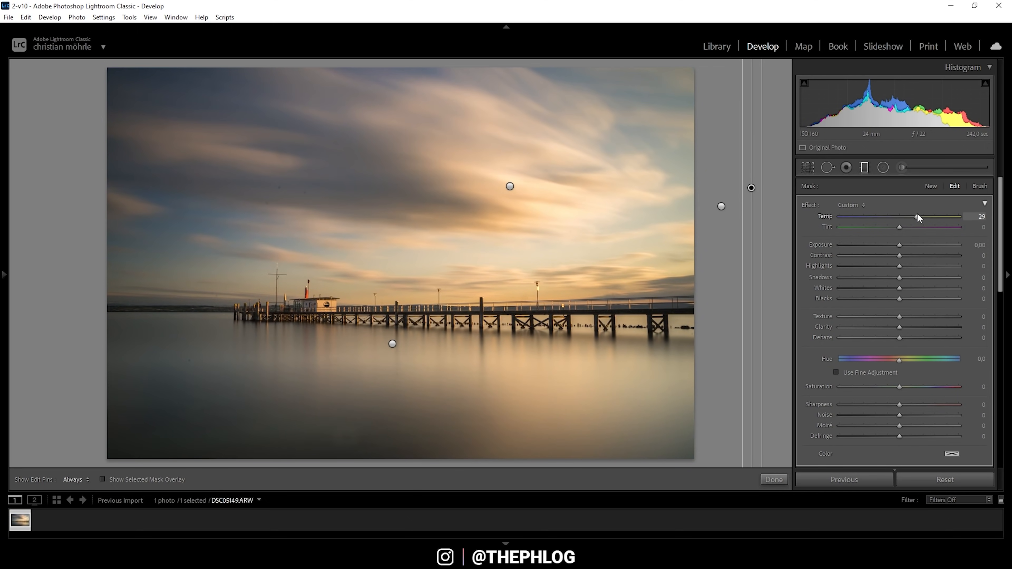
Step: Reset the new filter's temperature and switch its Range Mask to Luminance
{"action": "double_click", "coordinate": [917, 216]}
{"action": "scroll", "coordinate": [897, 304], "scroll_direction": "down", "scroll_amount": 5}
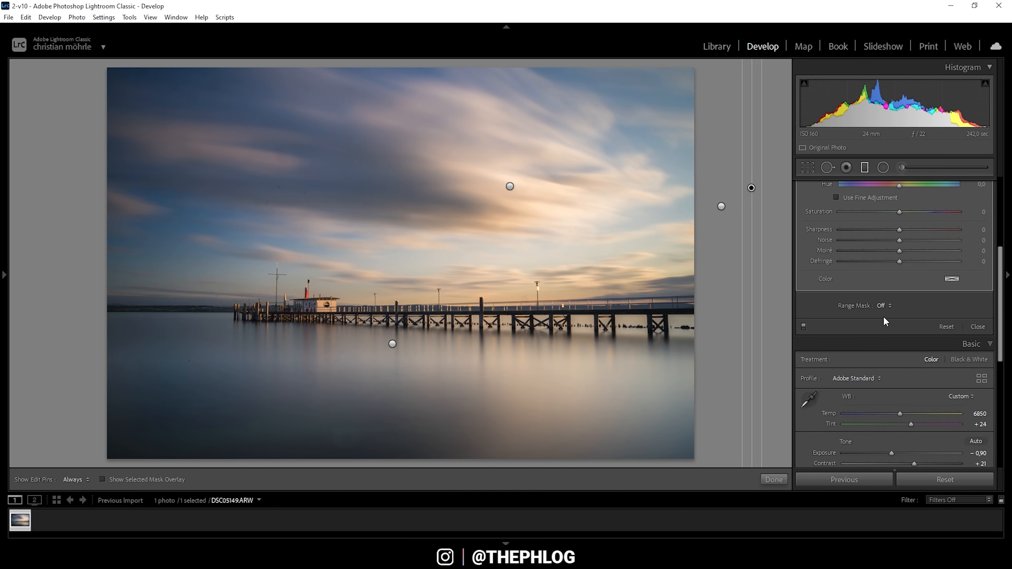
{"action": "left_click", "coordinate": [888, 305]}
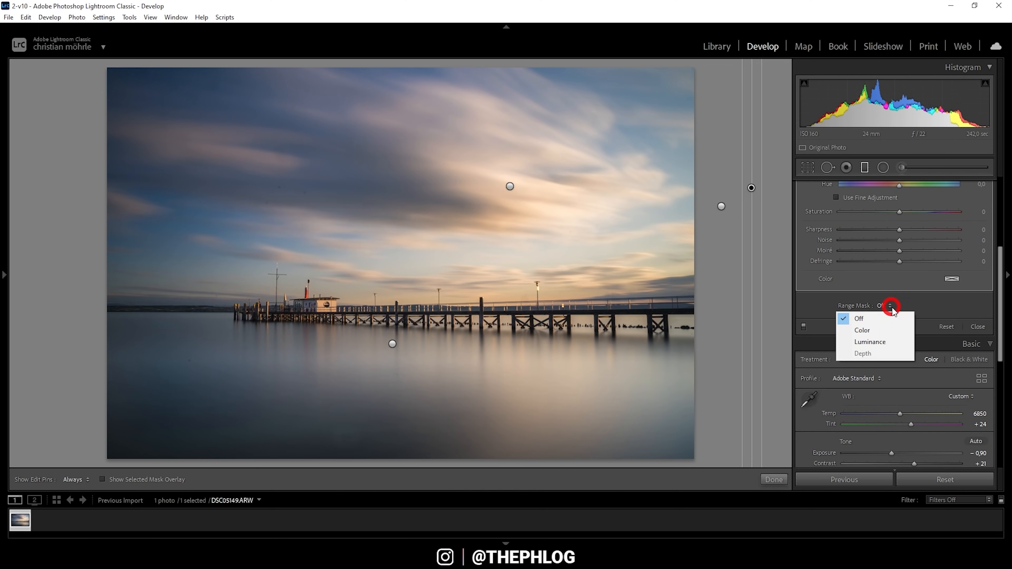
{"action": "left_click", "coordinate": [881, 341]}
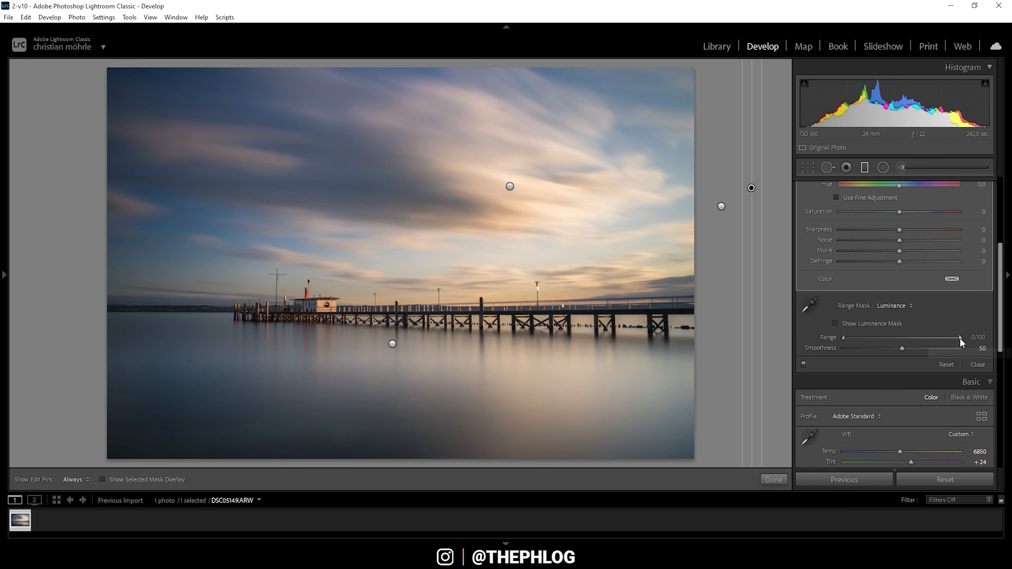
Step: Limit the luminance range to 0/40 with Smoothness 58, and cool Temp to -9
{"action": "left_click_drag", "start_coordinate": [960, 338], "coordinate": [915, 337]}
{"action": "left_click_drag", "start_coordinate": [887, 337], "coordinate": [891, 337]}
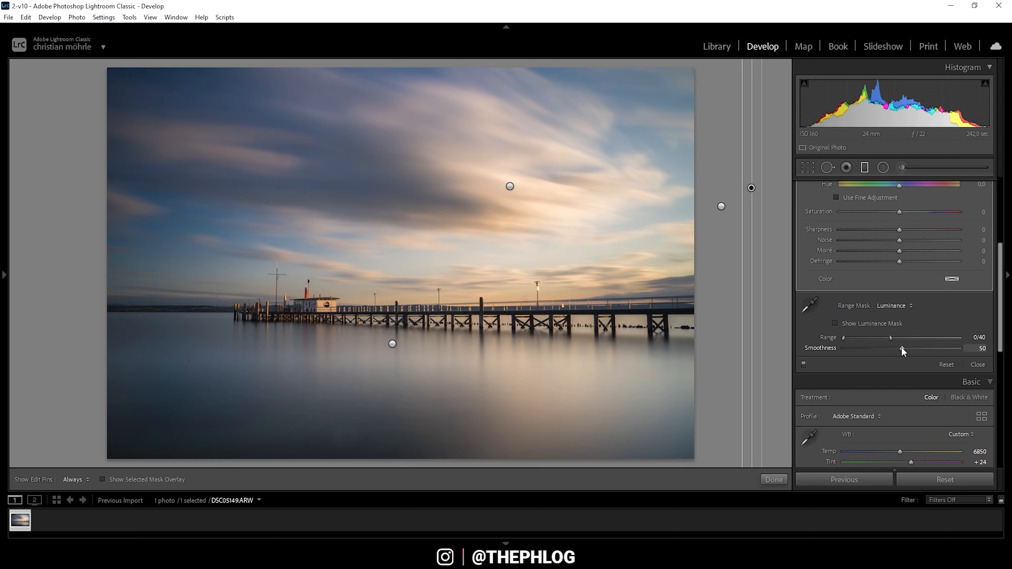
{"action": "left_click_drag", "start_coordinate": [901, 346], "coordinate": [903, 371]}
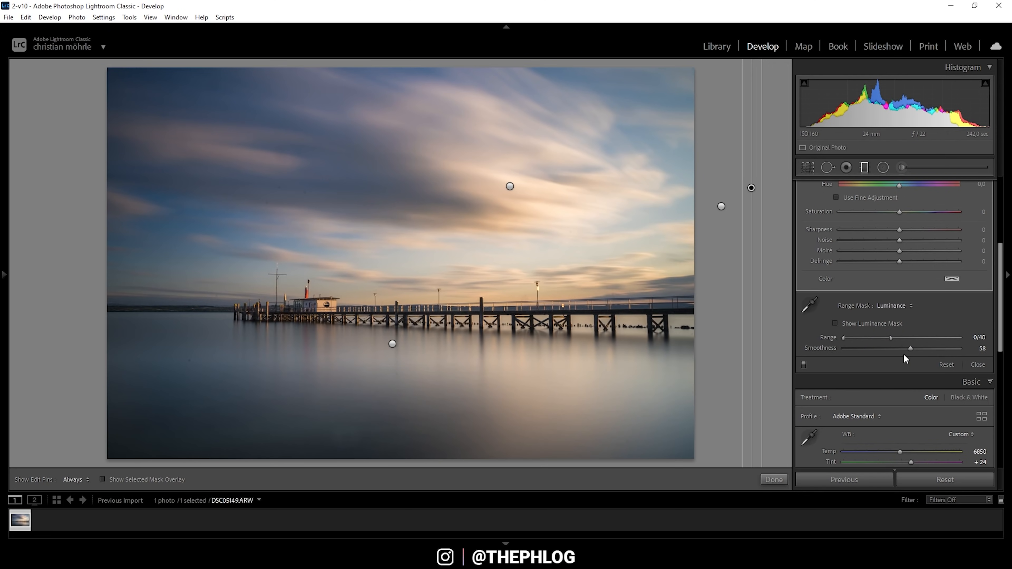
{"action": "scroll", "coordinate": [906, 327], "scroll_direction": "up", "scroll_amount": 5}
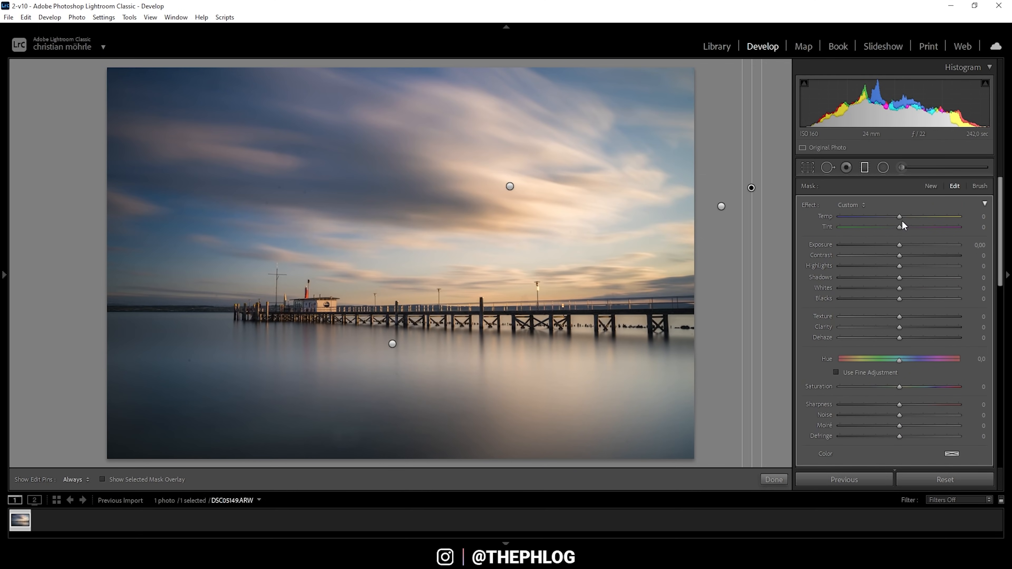
{"action": "left_click_drag", "start_coordinate": [899, 216], "coordinate": [894, 216]}
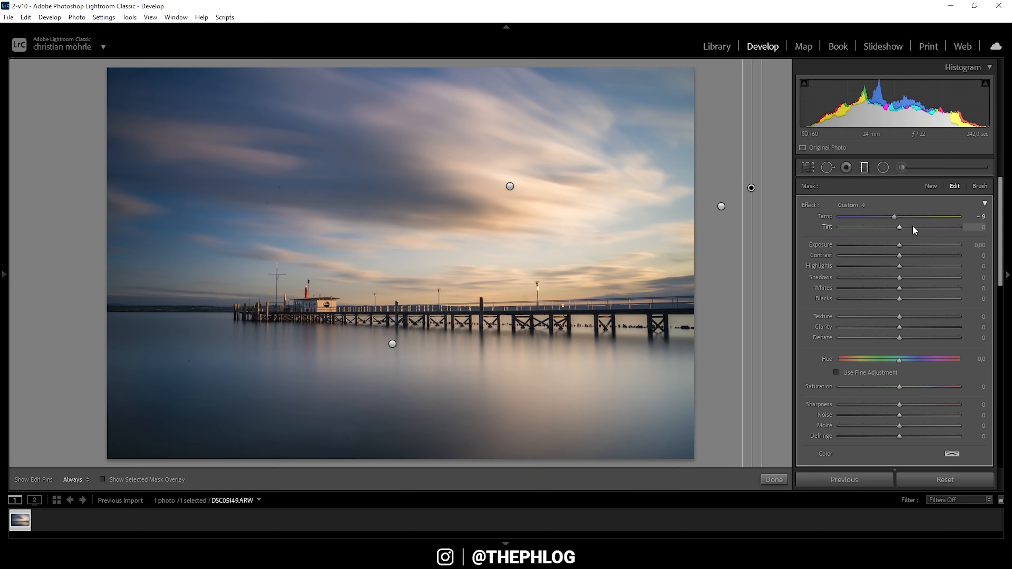
Step: Shift the dark-tone filter's Tint to +21 and close graduated-filter editing
{"action": "left_click_drag", "start_coordinate": [901, 227], "coordinate": [907, 227]}
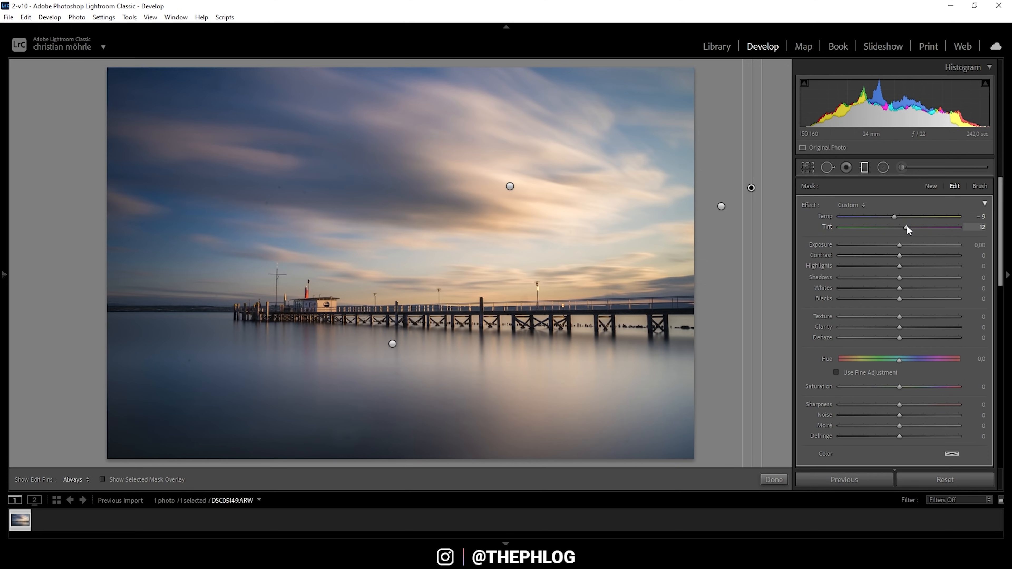
{"action": "left_click_drag", "start_coordinate": [907, 227], "coordinate": [913, 227]}
{"action": "left_click", "coordinate": [863, 172]}
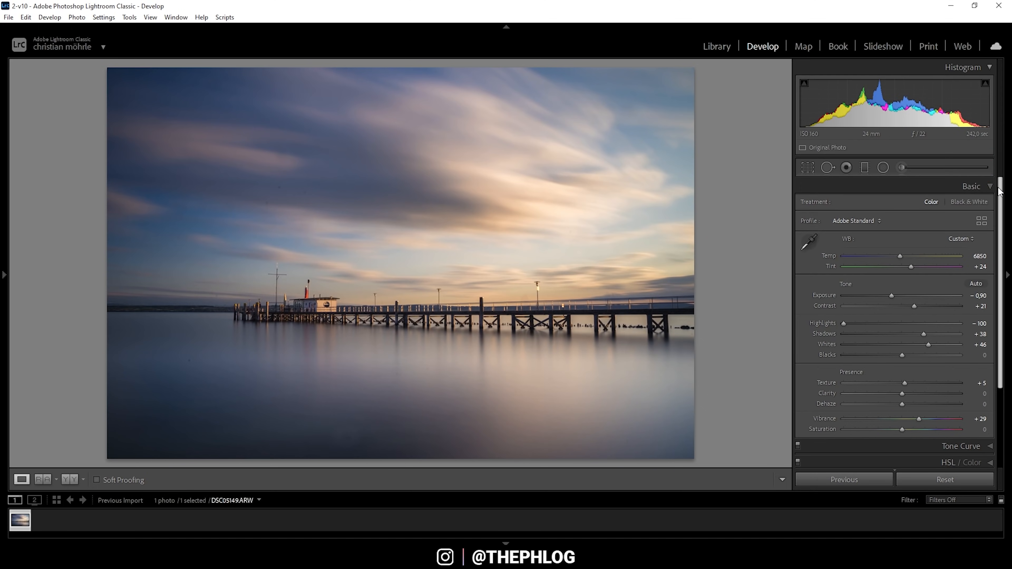
Step: On the red-channel tone curve, map input 248 to output 255 to warm the highlights
{"action": "left_click_drag", "start_coordinate": [1003, 186], "coordinate": [1001, 269]}
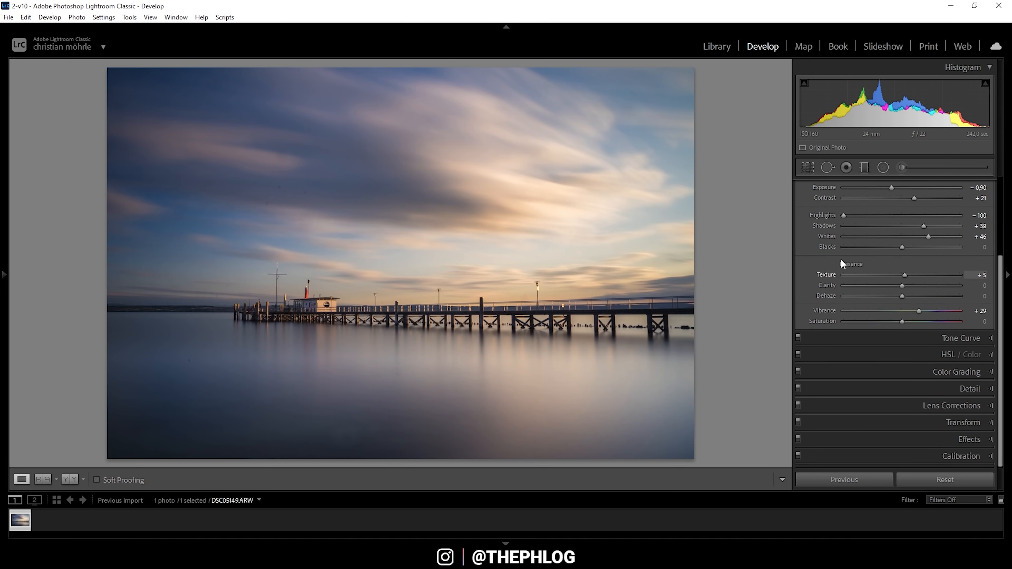
{"action": "left_click", "coordinate": [948, 340]}
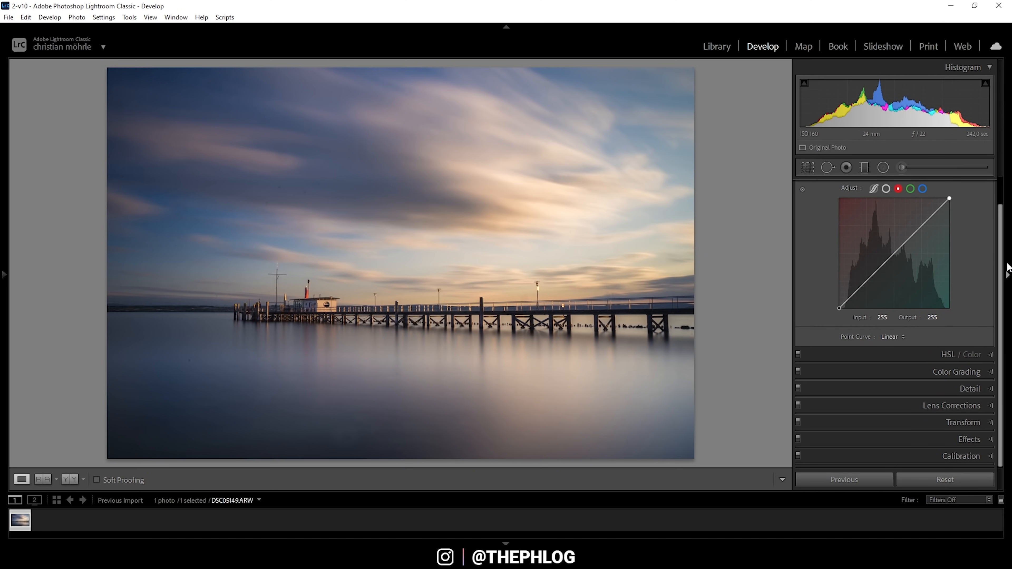
{"action": "left_click_drag", "start_coordinate": [1002, 250], "coordinate": [1003, 225]}
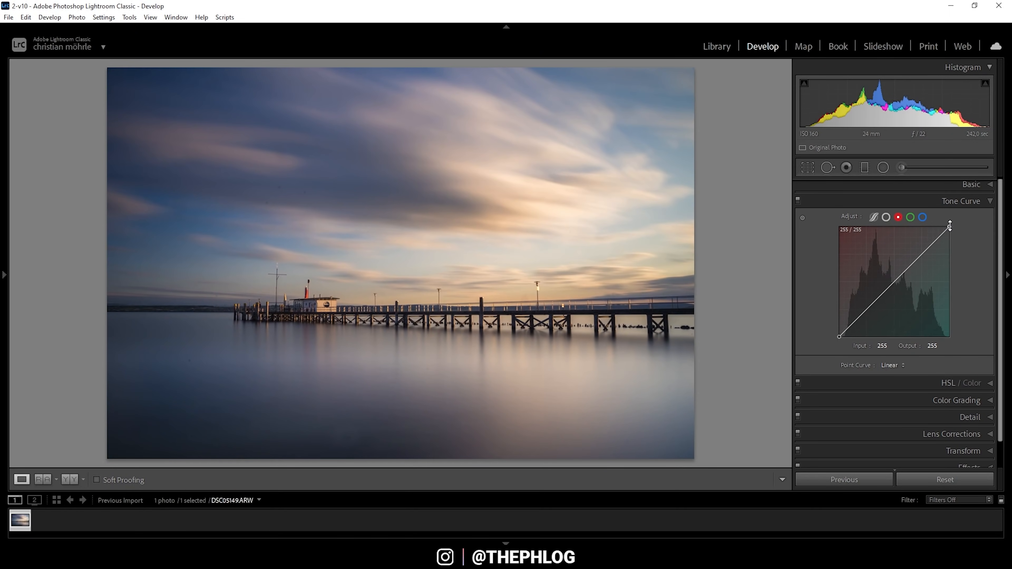
{"action": "left_click_drag", "start_coordinate": [950, 226], "coordinate": [947, 227]}
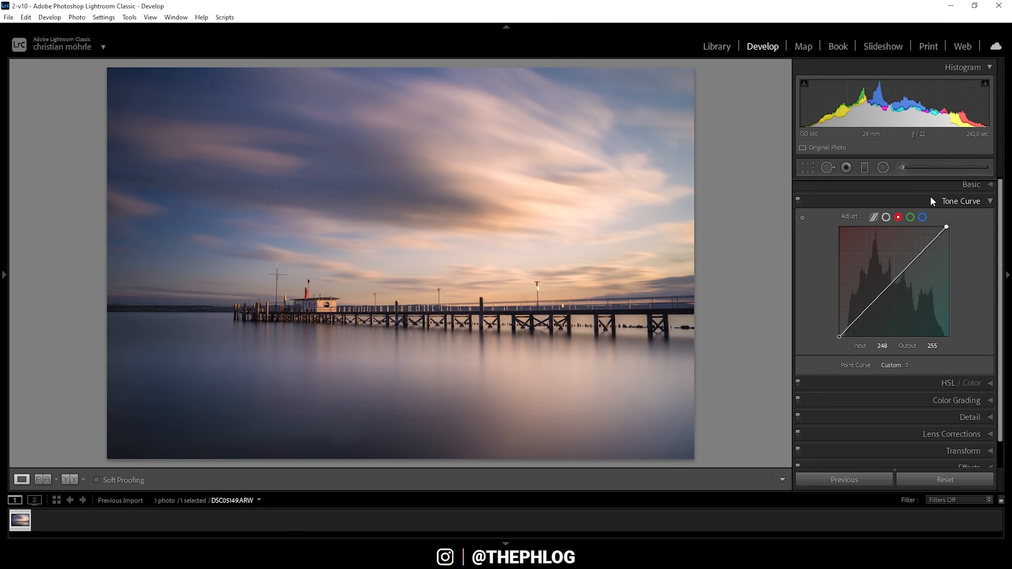
{"action": "left_click", "coordinate": [953, 201]}
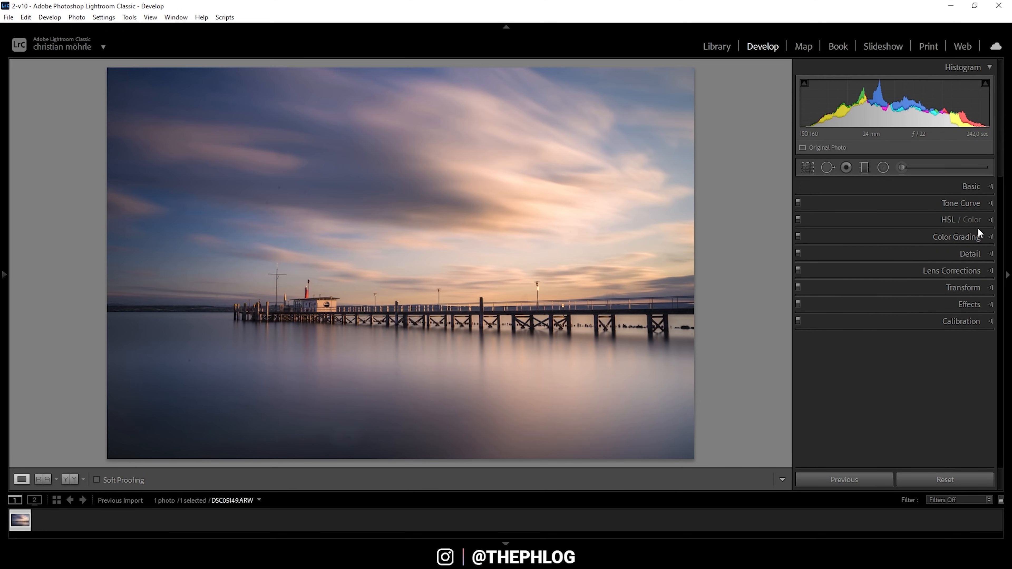
Step: Tint the highlights yellow-orange in Color Grading, settling the hue at 49
{"action": "left_click", "coordinate": [915, 239]}
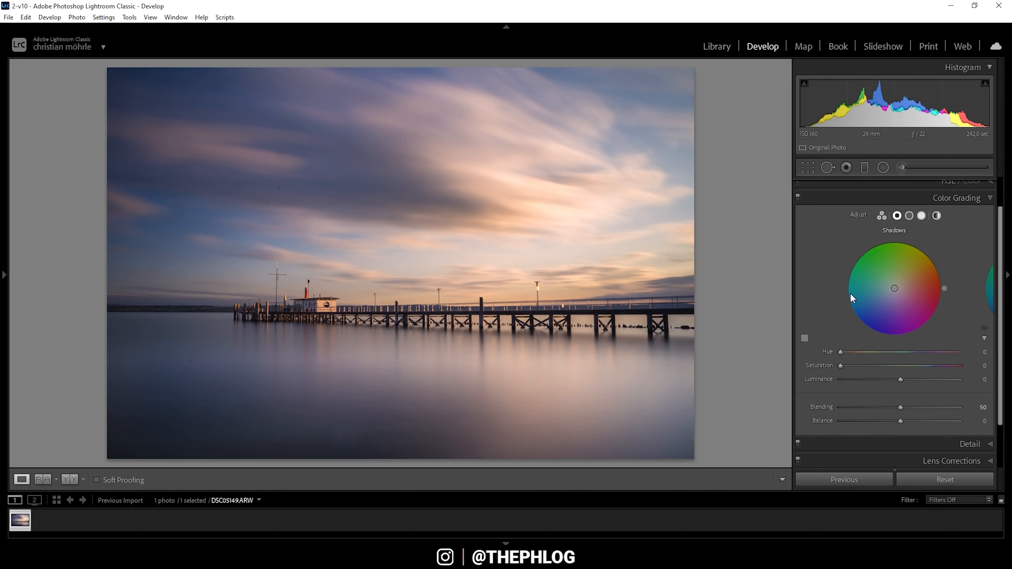
{"action": "left_click", "coordinate": [921, 215]}
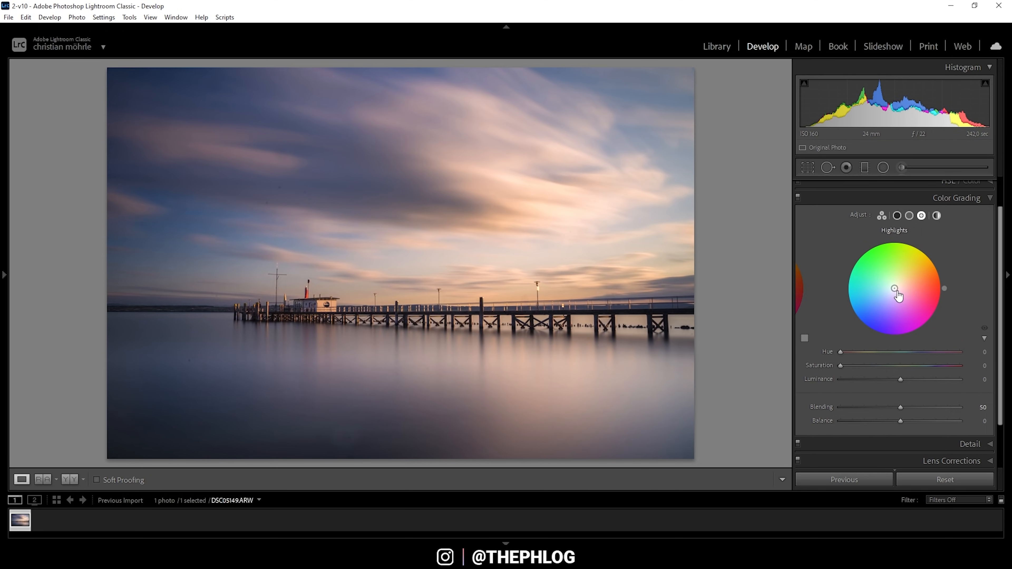
{"action": "left_click_drag", "start_coordinate": [897, 291], "coordinate": [910, 278]}
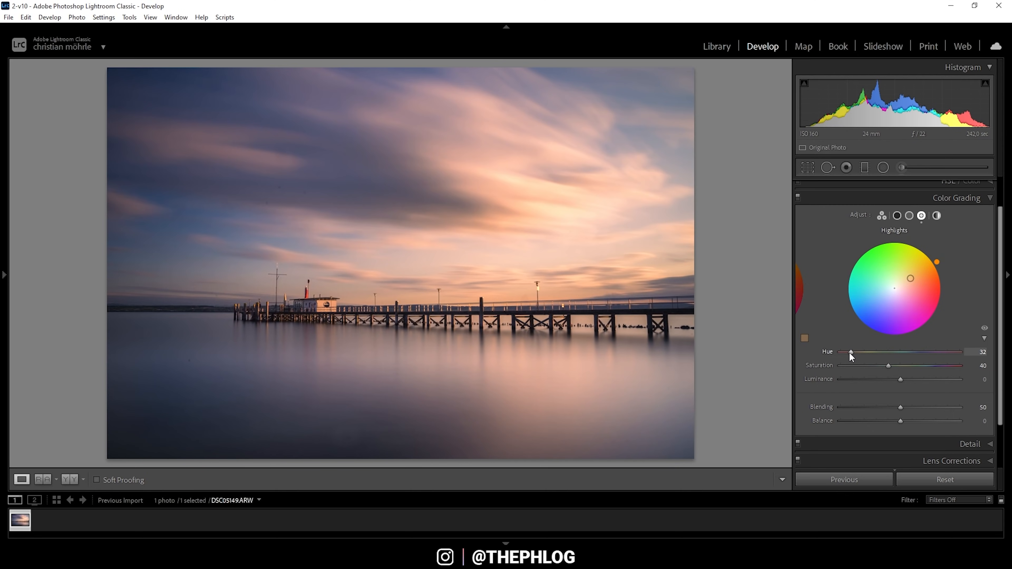
{"action": "left_click_drag", "start_coordinate": [850, 352], "coordinate": [851, 353]}
{"action": "left_click_drag", "start_coordinate": [852, 353], "coordinate": [857, 353]}
{"action": "left_click_drag", "start_coordinate": [858, 354], "coordinate": [914, 368]}
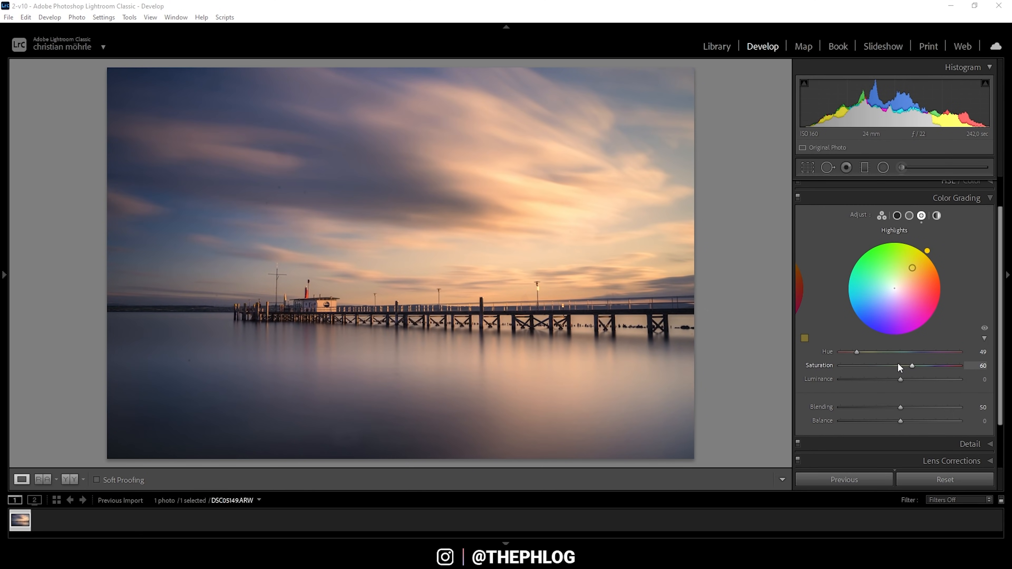
Step: Warm the midtones toward yellow-orange with saturation 40
{"action": "left_click", "coordinate": [909, 216]}
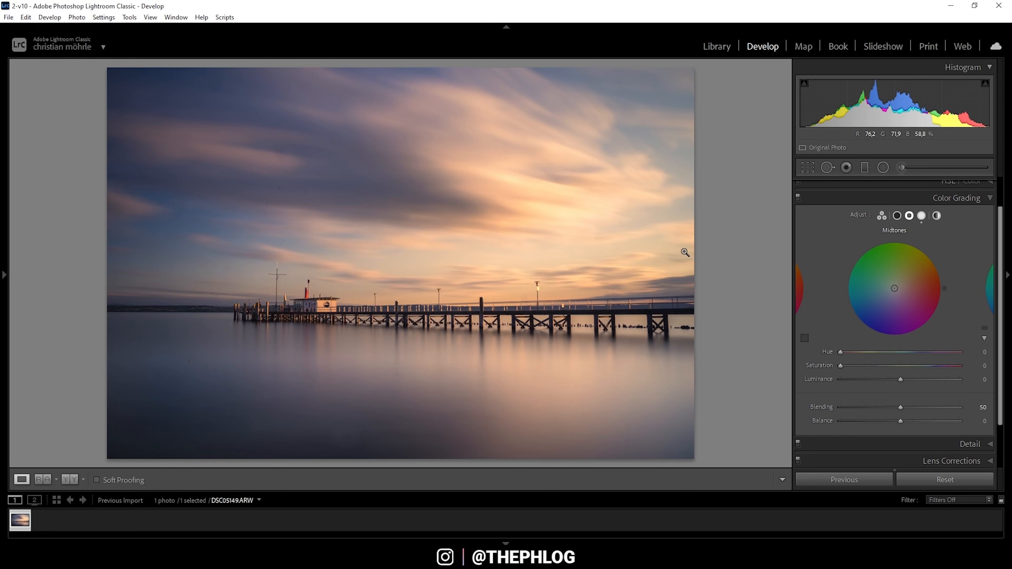
{"action": "left_click_drag", "start_coordinate": [894, 289], "coordinate": [904, 278]}
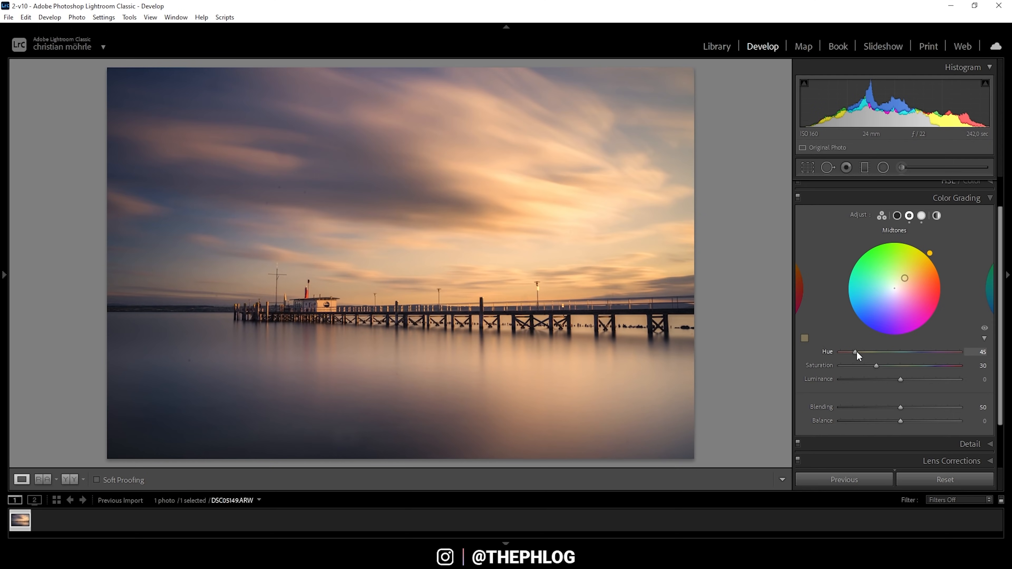
{"action": "left_click_drag", "start_coordinate": [856, 351], "coordinate": [852, 351]}
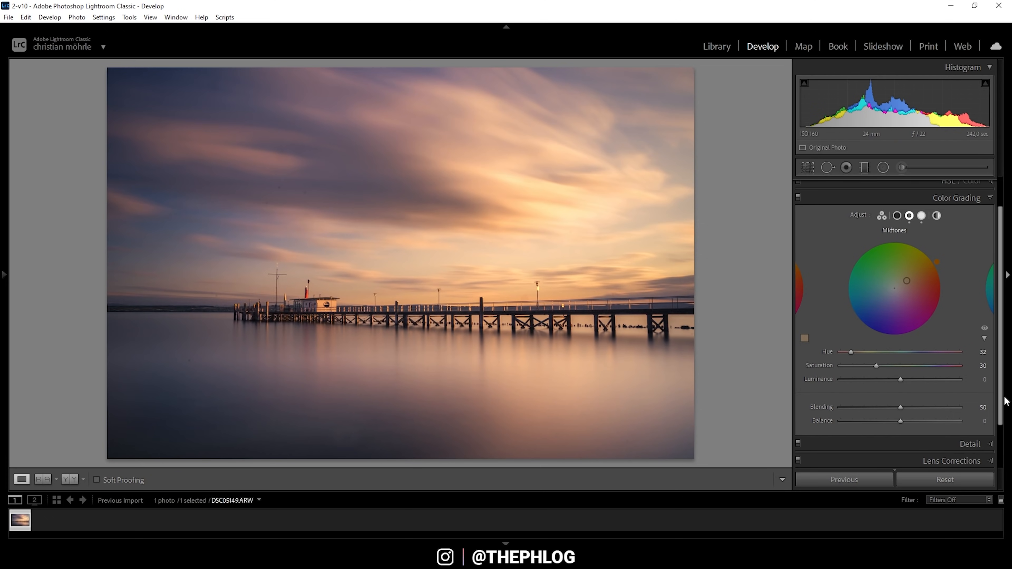
{"action": "left_click_drag", "start_coordinate": [878, 366], "coordinate": [892, 365]}
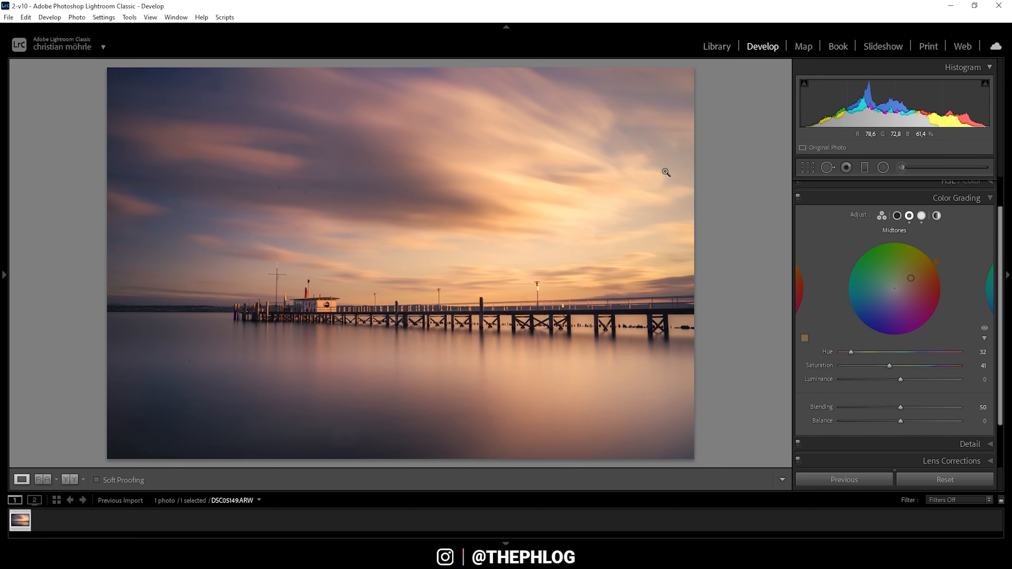
Step: Give the shadows a faint blue tint at hue 225 and saturation 7
{"action": "left_click", "coordinate": [897, 215]}
{"action": "left_click_drag", "start_coordinate": [895, 288], "coordinate": [890, 294]}
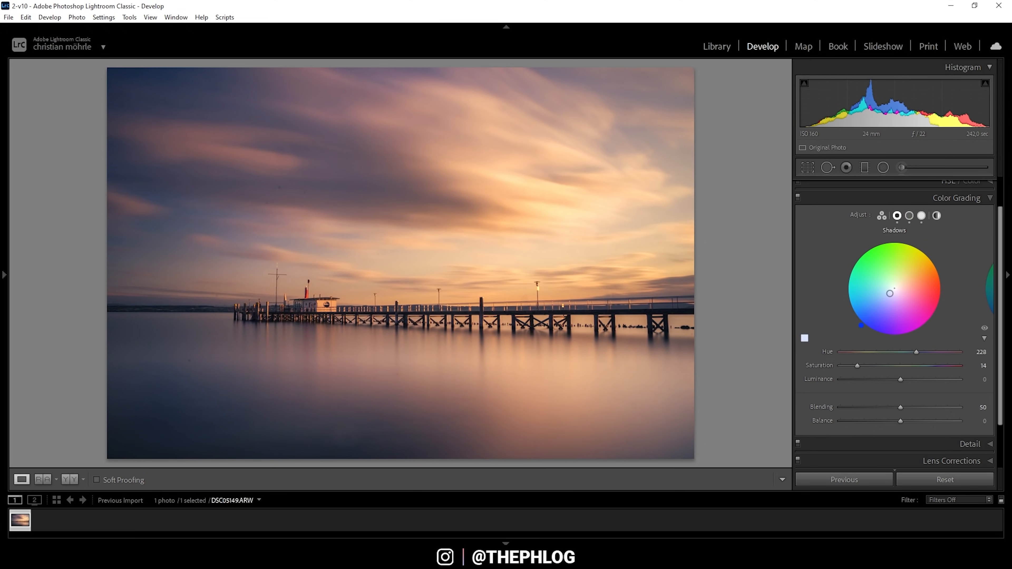
{"action": "left_click_drag", "start_coordinate": [890, 294], "coordinate": [889, 294]}
{"action": "left_click_drag", "start_coordinate": [859, 368], "coordinate": [850, 366]}
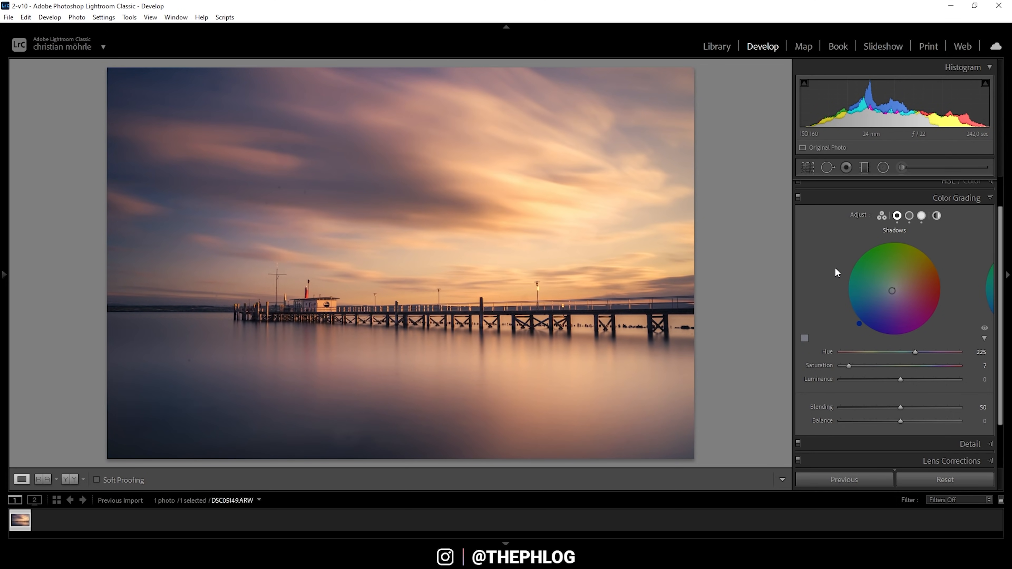
{"action": "left_click", "coordinate": [902, 198]}
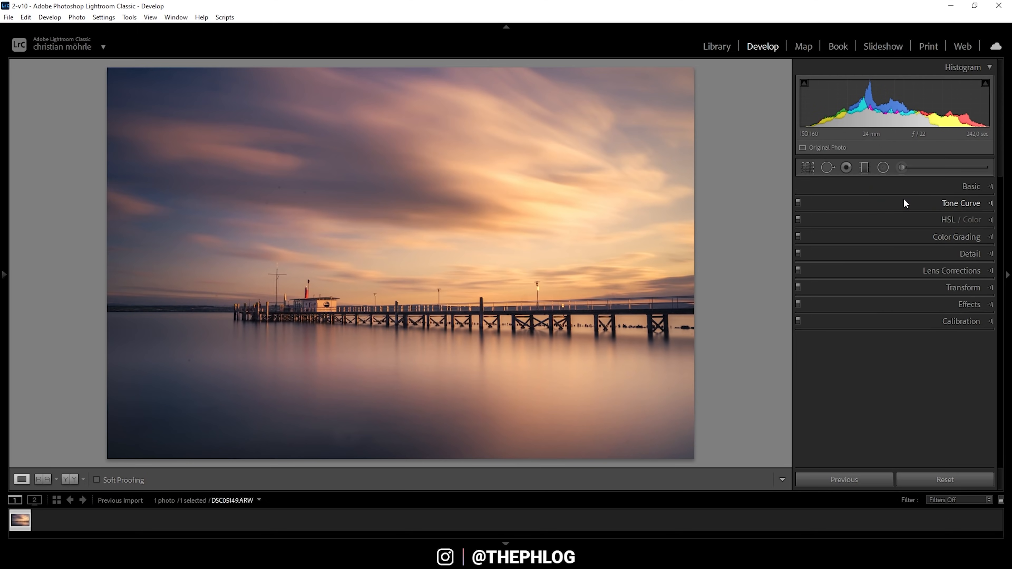
Step: Set Calibration's Blue Primary Hue to −12, Red Primary Hue to −11 and Red Saturation to +34
{"action": "left_click", "coordinate": [903, 321]}
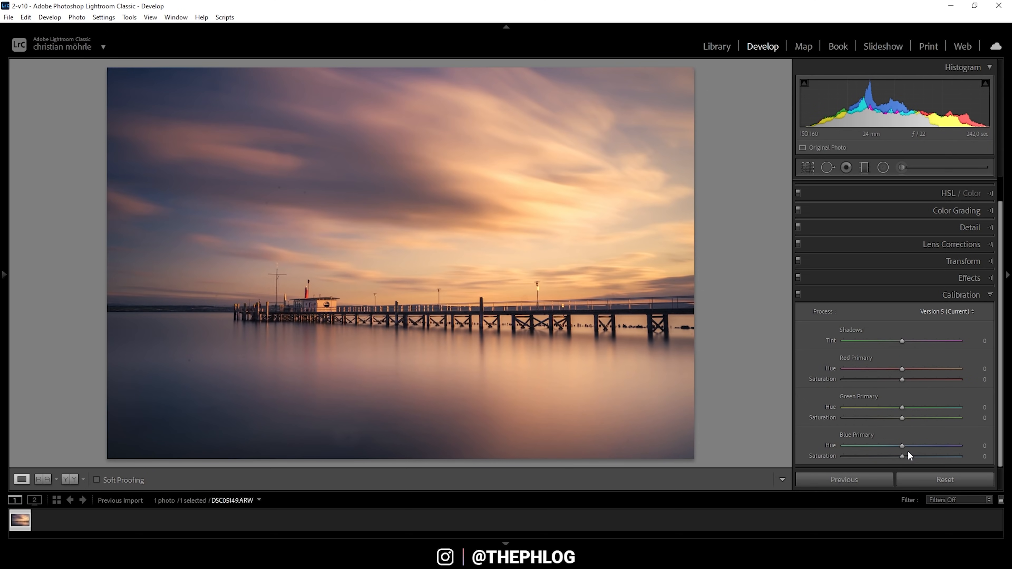
{"action": "left_click_drag", "start_coordinate": [902, 448], "coordinate": [899, 448]}
{"action": "left_click_drag", "start_coordinate": [899, 369], "coordinate": [895, 369]}
{"action": "left_click_drag", "start_coordinate": [892, 367], "coordinate": [895, 369]}
{"action": "left_click_drag", "start_coordinate": [902, 379], "coordinate": [921, 379]}
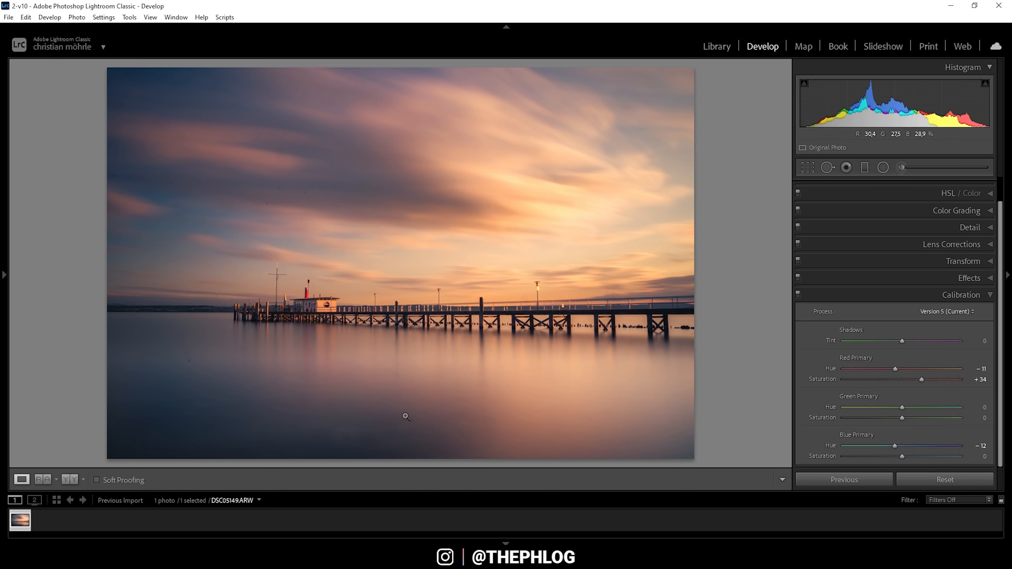
{"action": "left_click", "coordinate": [823, 289]}
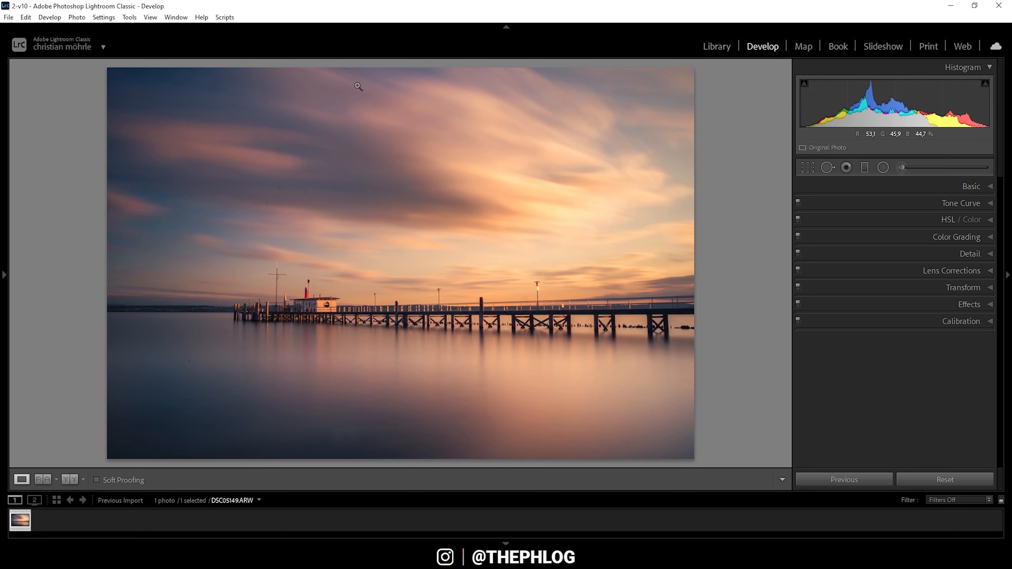
Step: Sharpen with radius 0.5, detail 100 and masking 60
{"action": "left_click", "coordinate": [944, 255]}
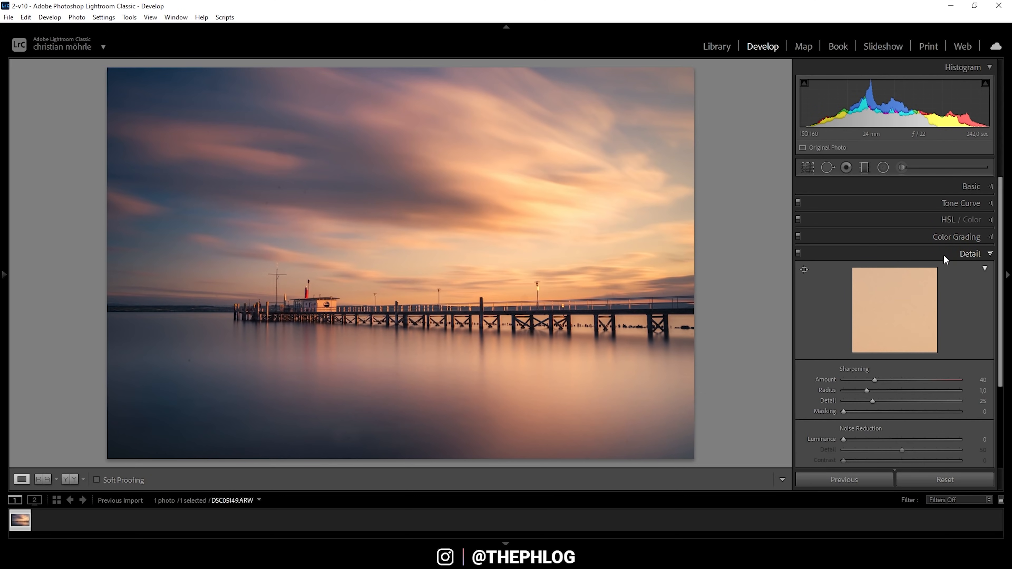
{"action": "left_click_drag", "start_coordinate": [875, 390], "coordinate": [970, 401]}
{"action": "left_click_drag", "start_coordinate": [847, 416], "coordinate": [903, 417]}
Step: Heal three dust specks in the sky and two in the water using Spot Removal with Visualize Spots
{"action": "left_click", "coordinate": [828, 168]}
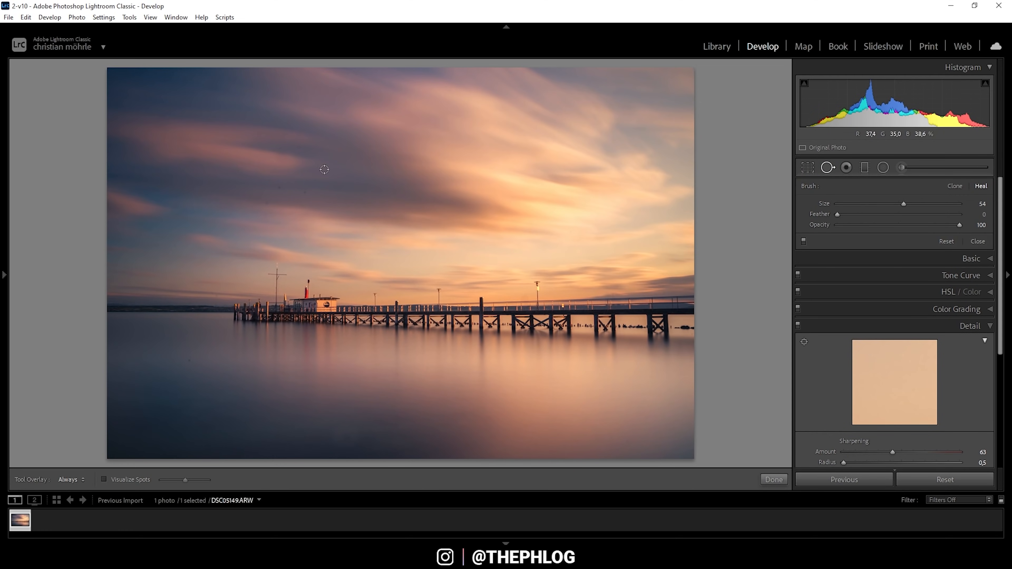
{"action": "left_click", "coordinate": [104, 480]}
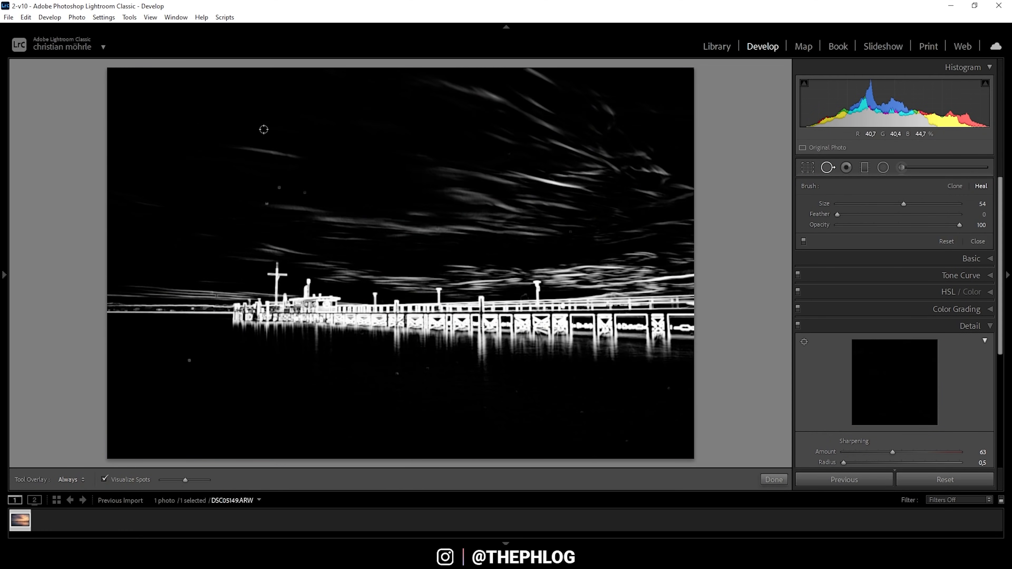
{"action": "left_click", "coordinate": [279, 187]}
{"action": "left_click", "coordinate": [304, 192]}
{"action": "left_click", "coordinate": [267, 203]}
{"action": "left_click", "coordinate": [189, 360]}
{"action": "left_click", "coordinate": [398, 374]}
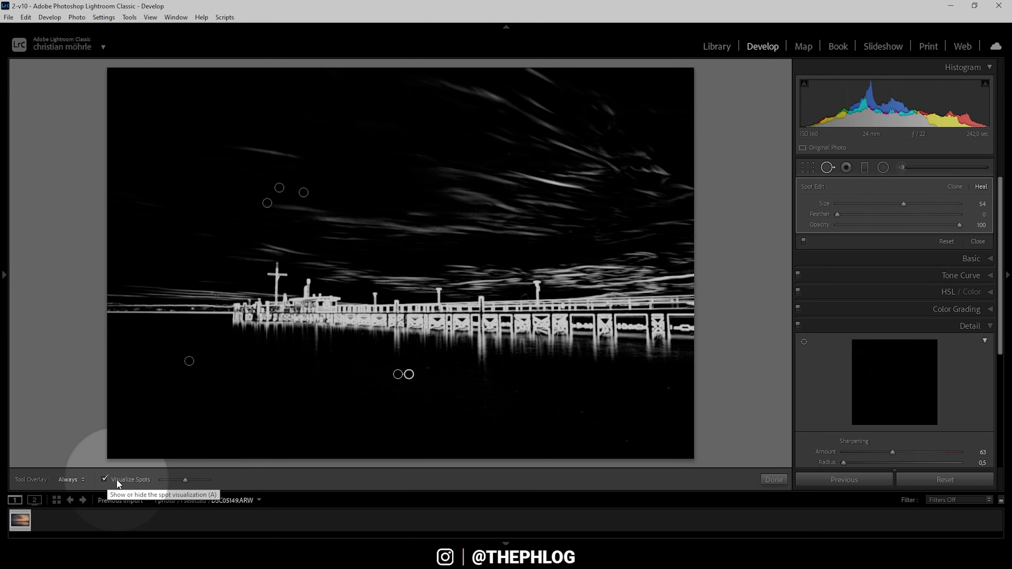
{"action": "left_click", "coordinate": [823, 168]}
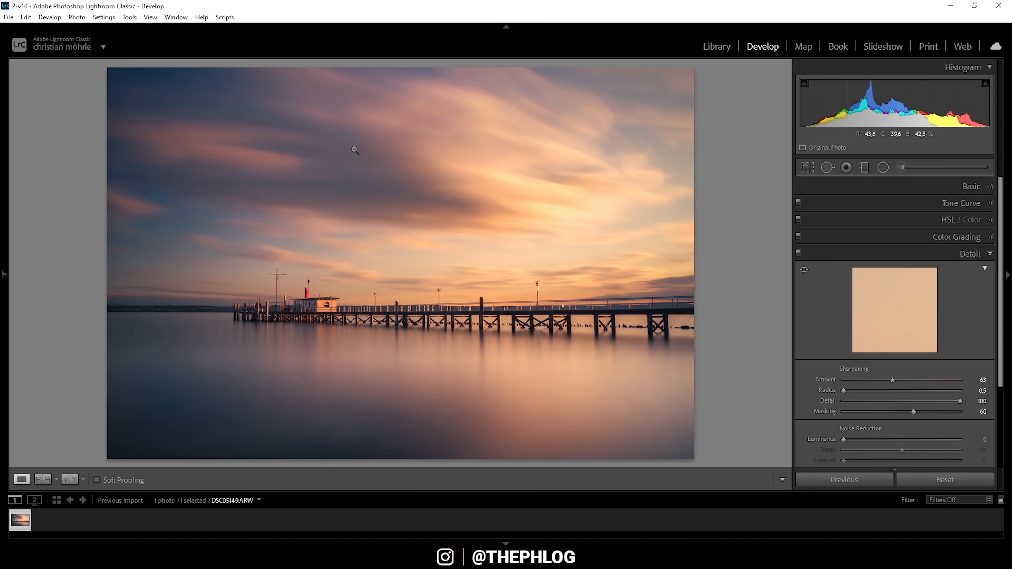
Step: Open the pier photo from its filmstrip thumbnail via Edit In > Edit in Adobe Photoshop 2021
{"action": "right_click", "coordinate": [23, 520]}
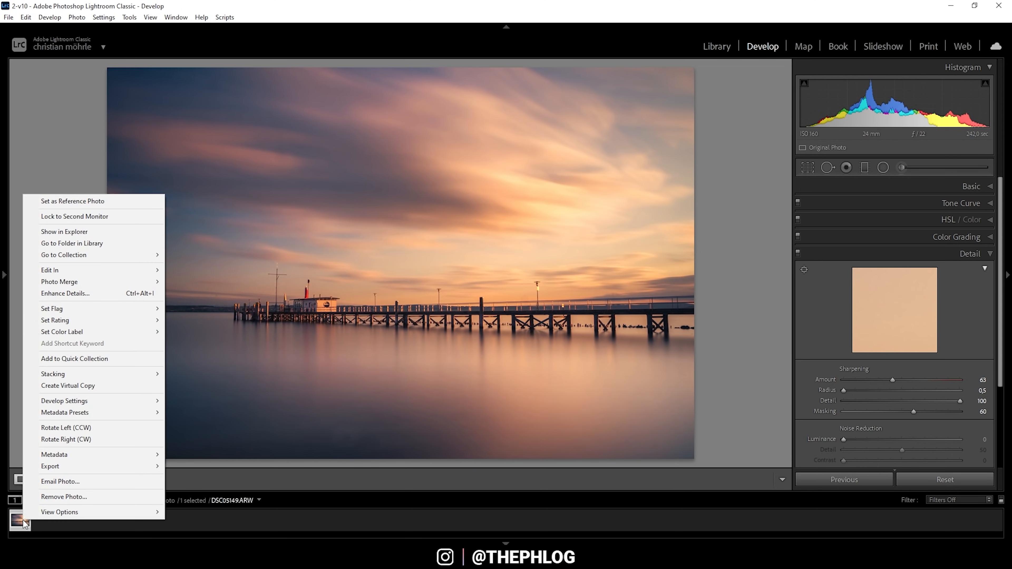
{"action": "mouse_move", "coordinate": [123, 273]}
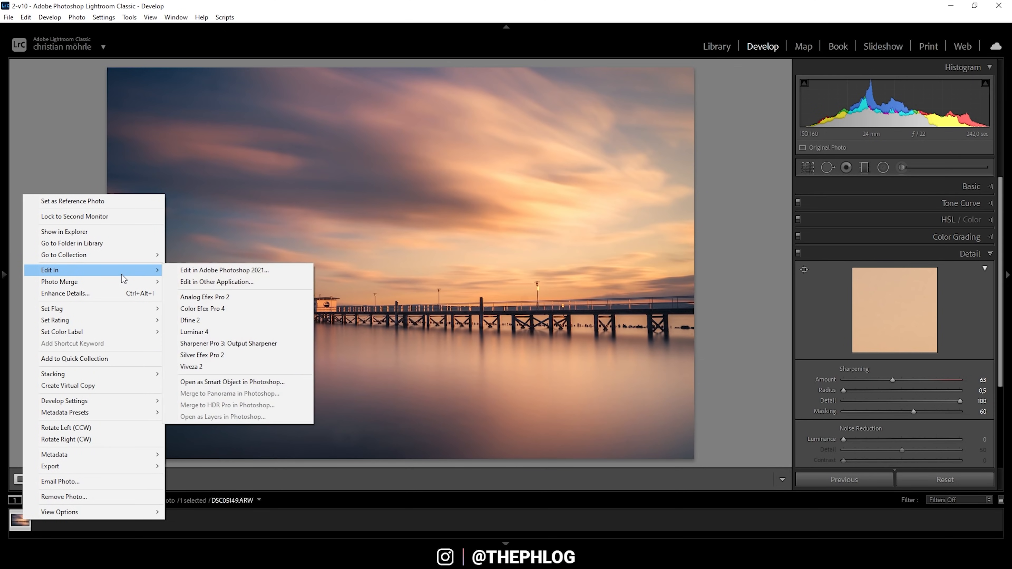
{"action": "left_click", "coordinate": [262, 271]}
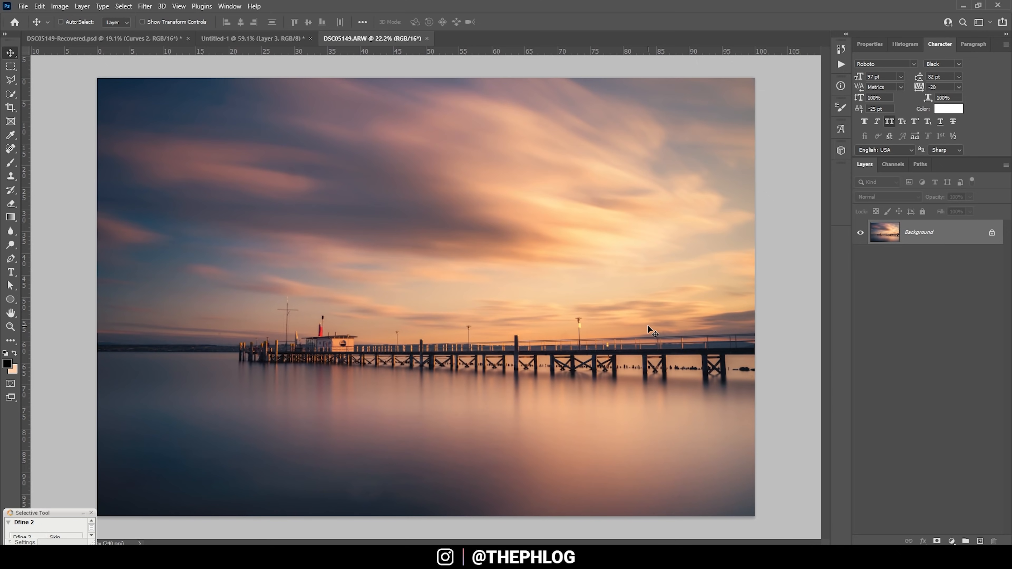
Step: Unlock the Background, duplicate it, and spot-heal the dark spots near the horizon
{"action": "left_click", "coordinate": [993, 232]}
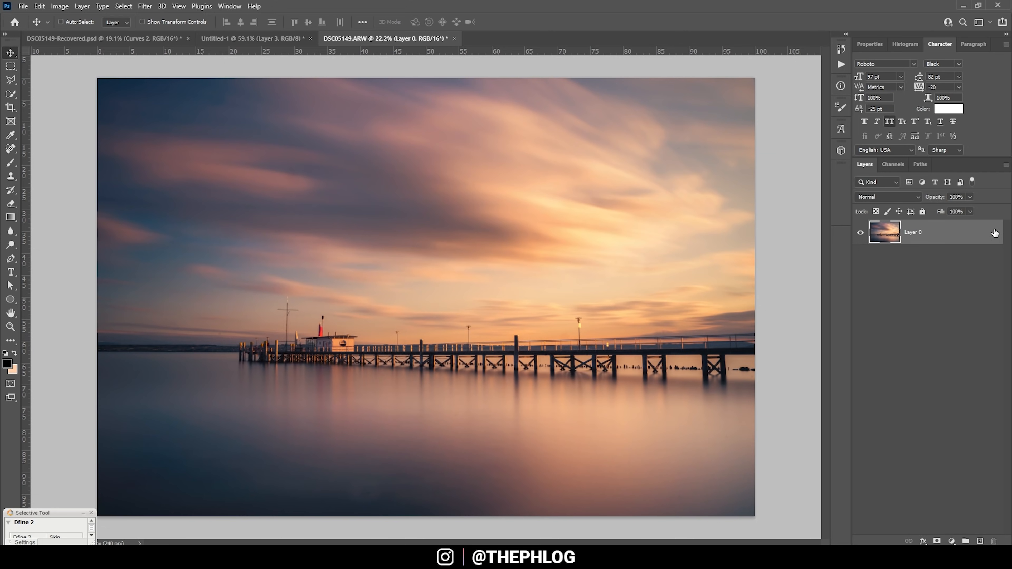
{"action": "key", "text": "ctrl+j"}
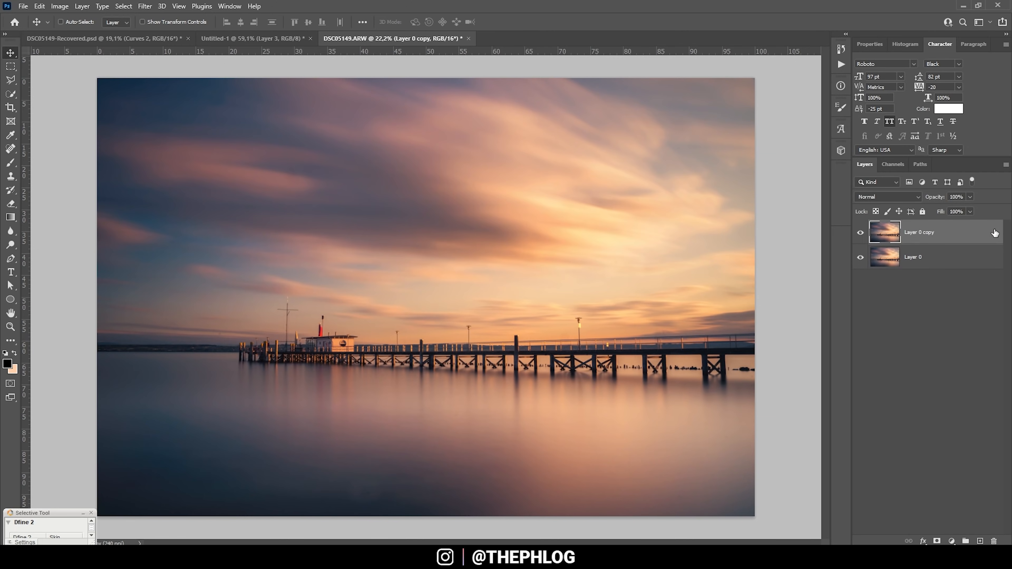
{"action": "scroll", "coordinate": [288, 334], "scroll_direction": "up", "scroll_amount": 2}
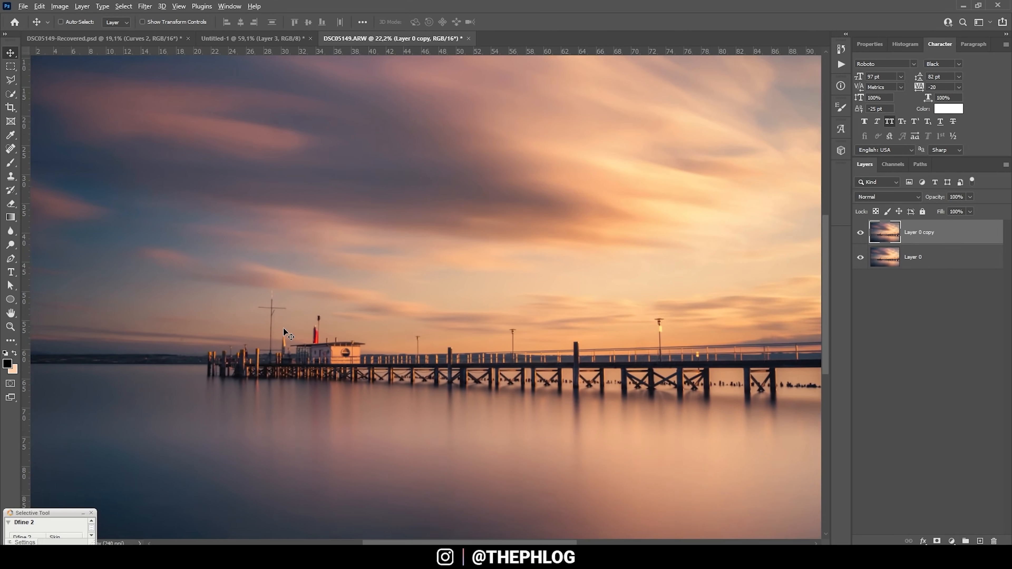
{"action": "scroll", "coordinate": [288, 334], "scroll_direction": "up", "scroll_amount": 5}
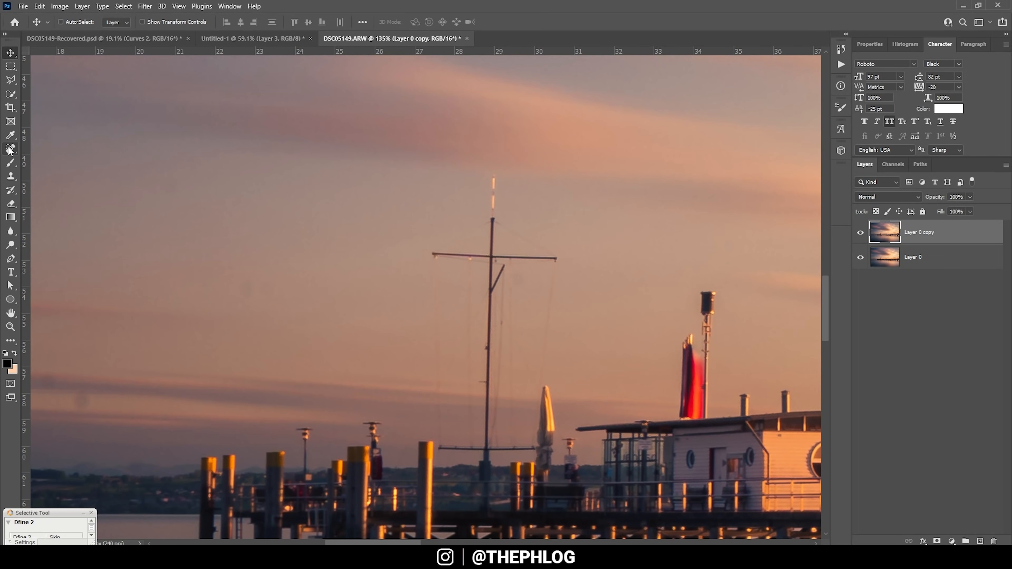
{"action": "left_click", "coordinate": [10, 149]}
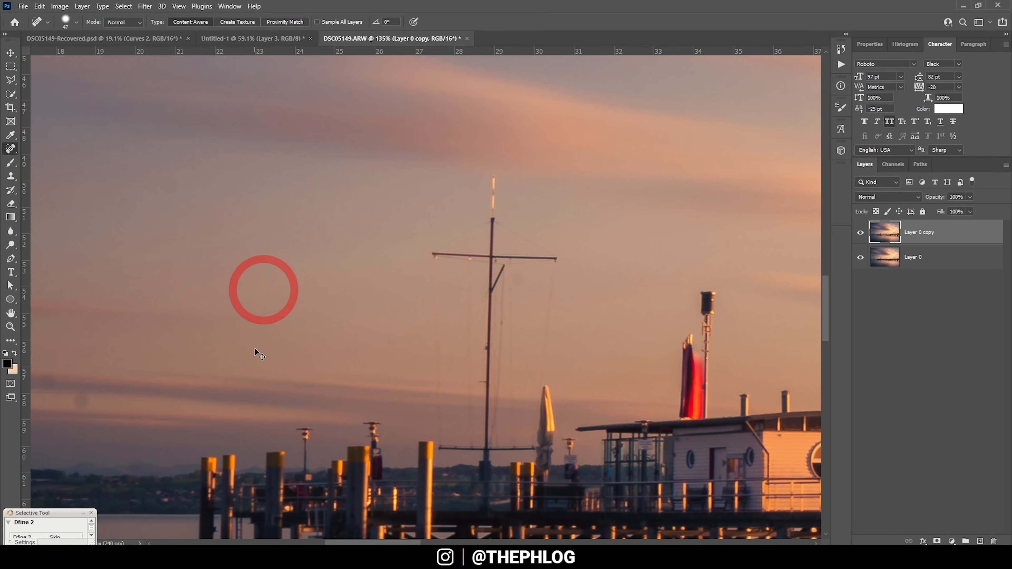
{"action": "scroll", "coordinate": [255, 339], "scroll_direction": "left", "scroll_amount": 3}
{"action": "scroll", "coordinate": [239, 350], "scroll_direction": "left", "scroll_amount": 1}
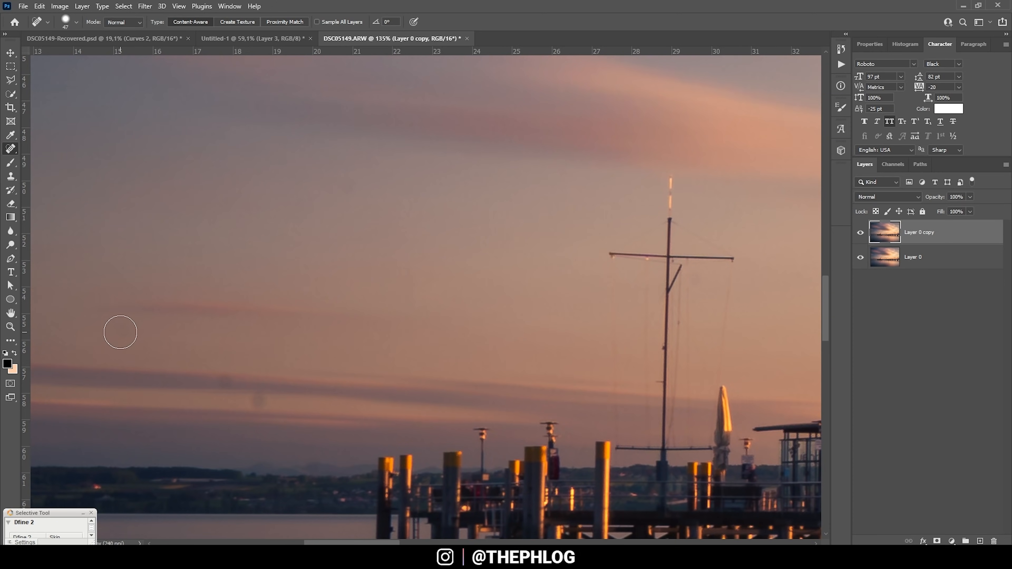
{"action": "right_click", "coordinate": [220, 398], "text": "alt"}
{"action": "left_click", "coordinate": [230, 386]}
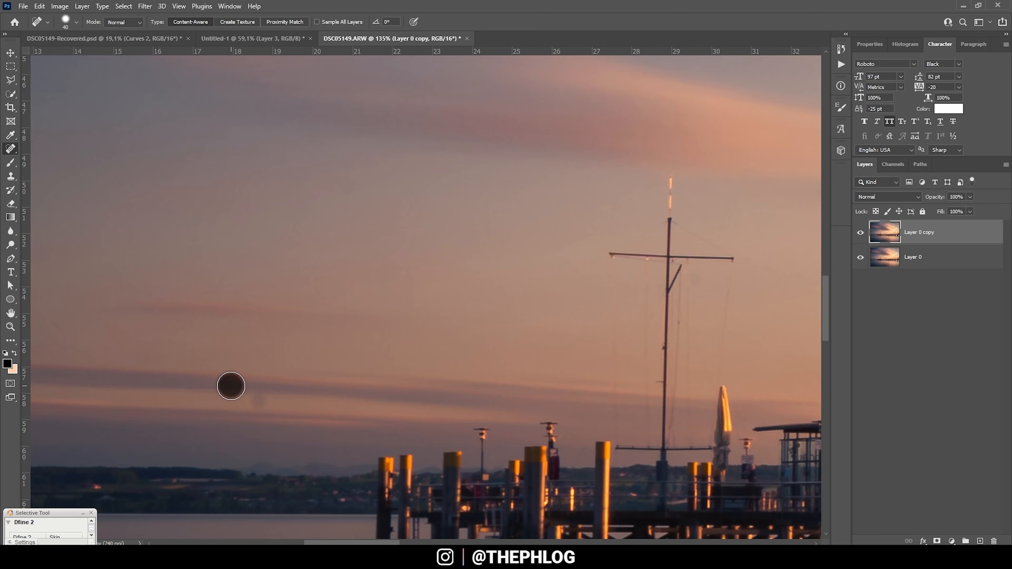
{"action": "left_click", "coordinate": [250, 401]}
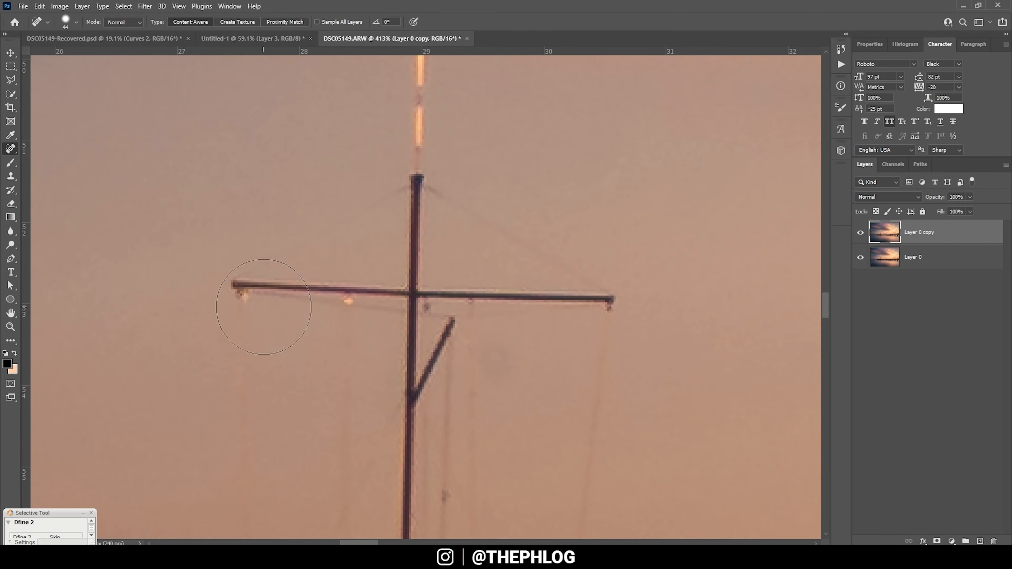
{"action": "left_click", "coordinate": [249, 463]}
Step: Merge Layer 0 and its copy into a single layer
{"action": "left_click", "coordinate": [11, 176]}
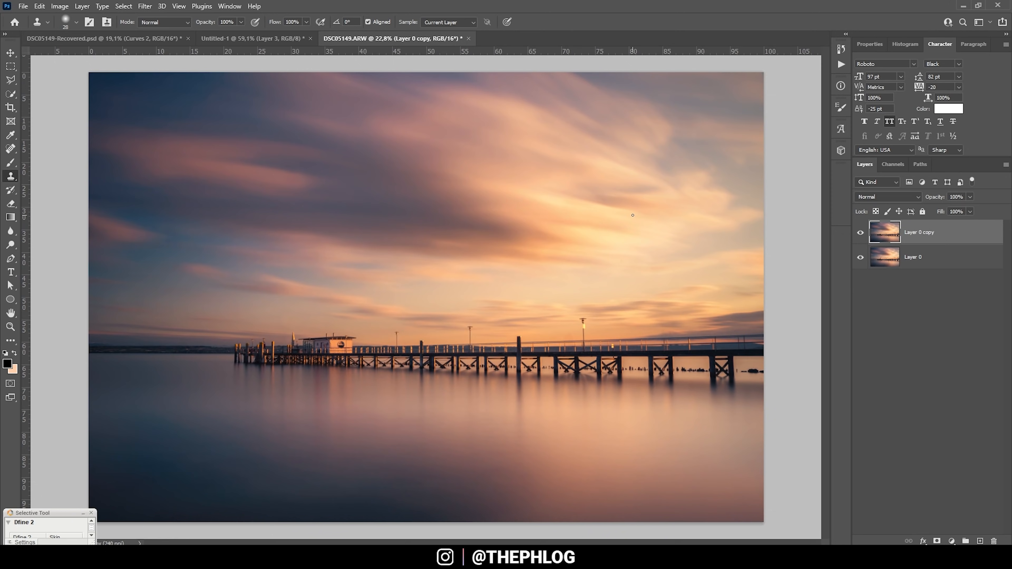
{"action": "left_click", "coordinate": [884, 260], "text": "shift"}
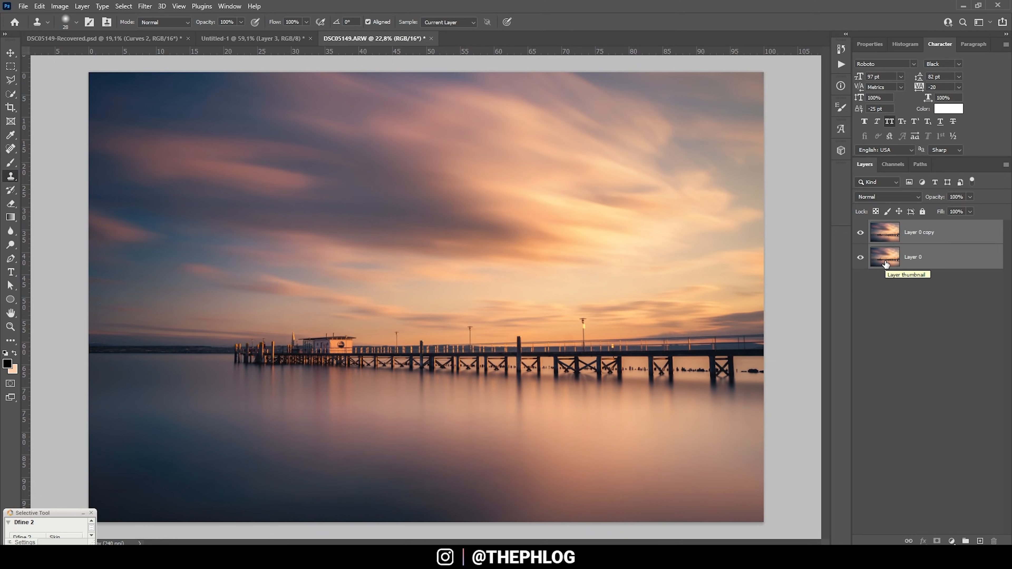
{"action": "key", "text": "ctrl+e"}
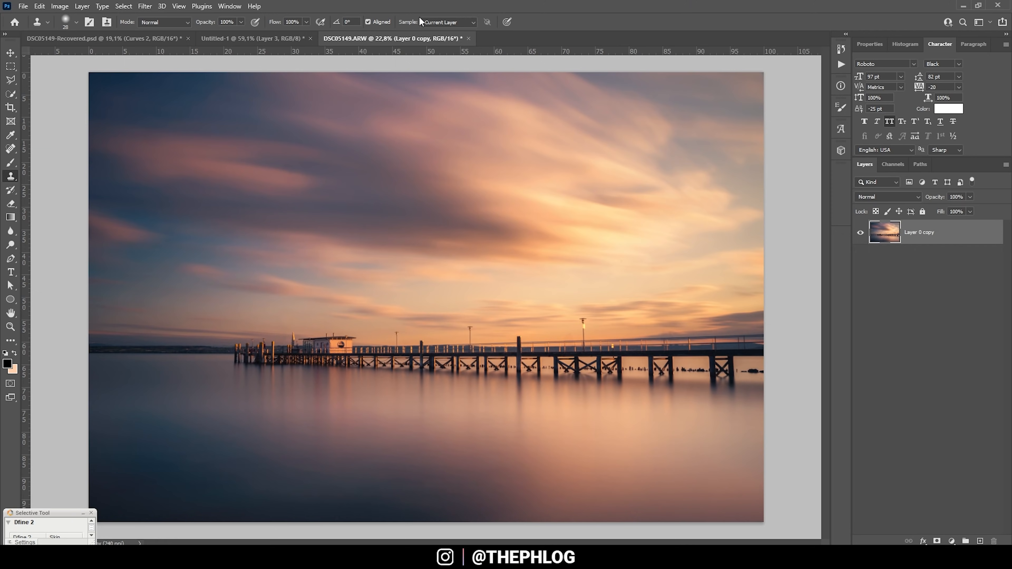
Step: Add a Curves adjustment layer masked with the TK RapidMask2 Lights 3 luminosity mask
{"action": "left_click", "coordinate": [951, 541]}
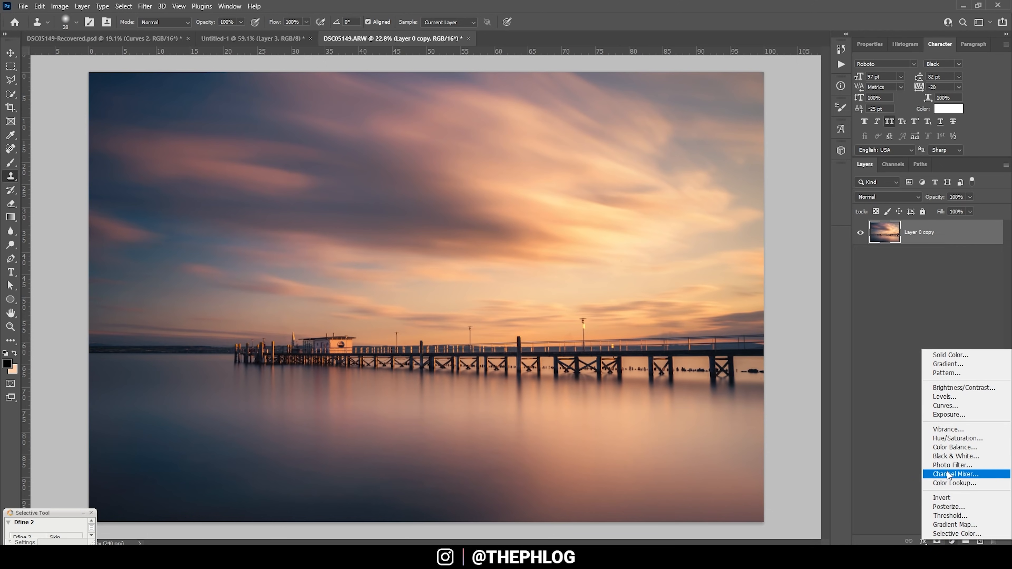
{"action": "left_click", "coordinate": [937, 407]}
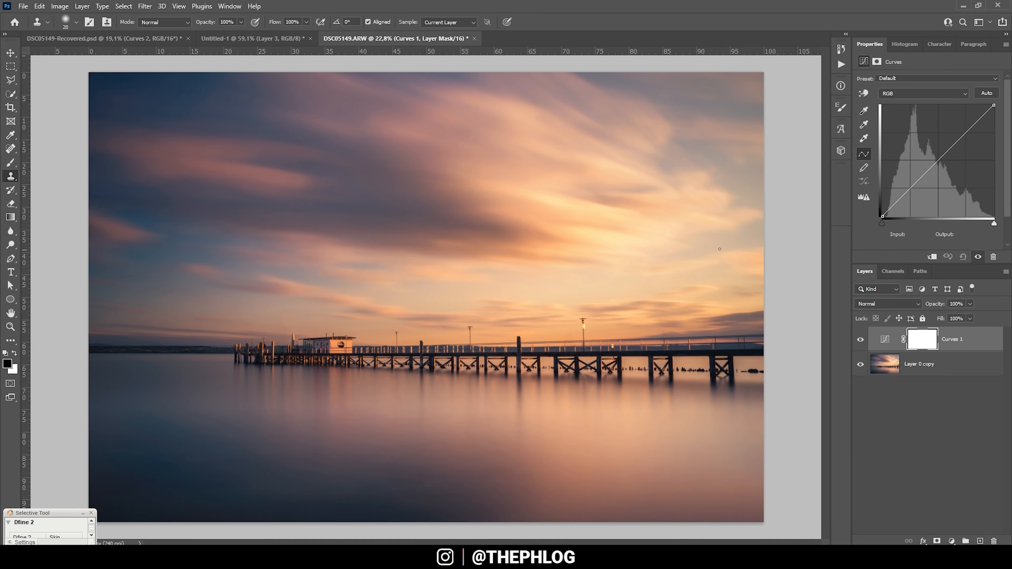
{"action": "left_click", "coordinate": [843, 218]}
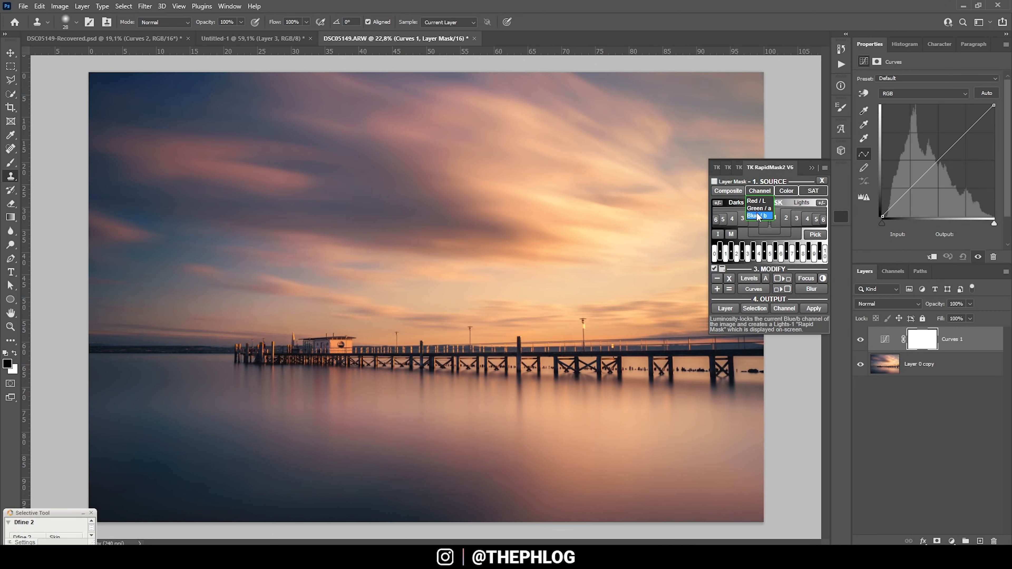
{"action": "left_click", "coordinate": [773, 217]}
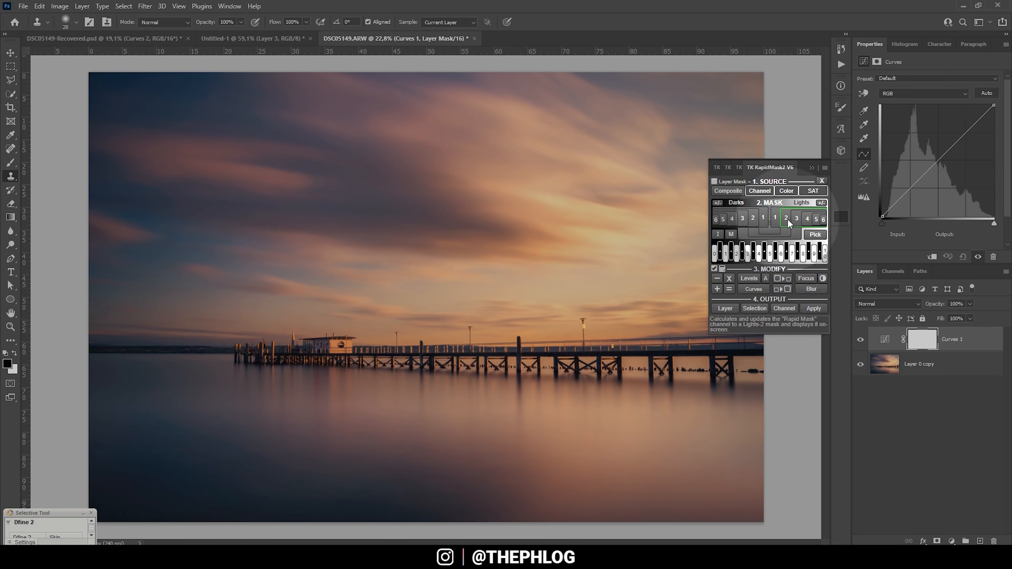
{"action": "left_click", "coordinate": [778, 219]}
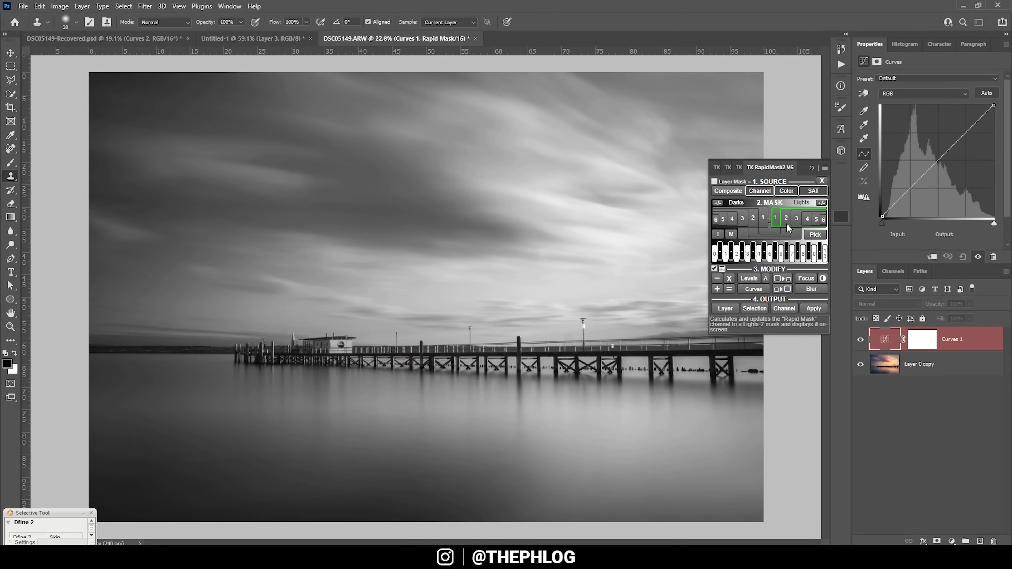
{"action": "left_click", "coordinate": [786, 221]}
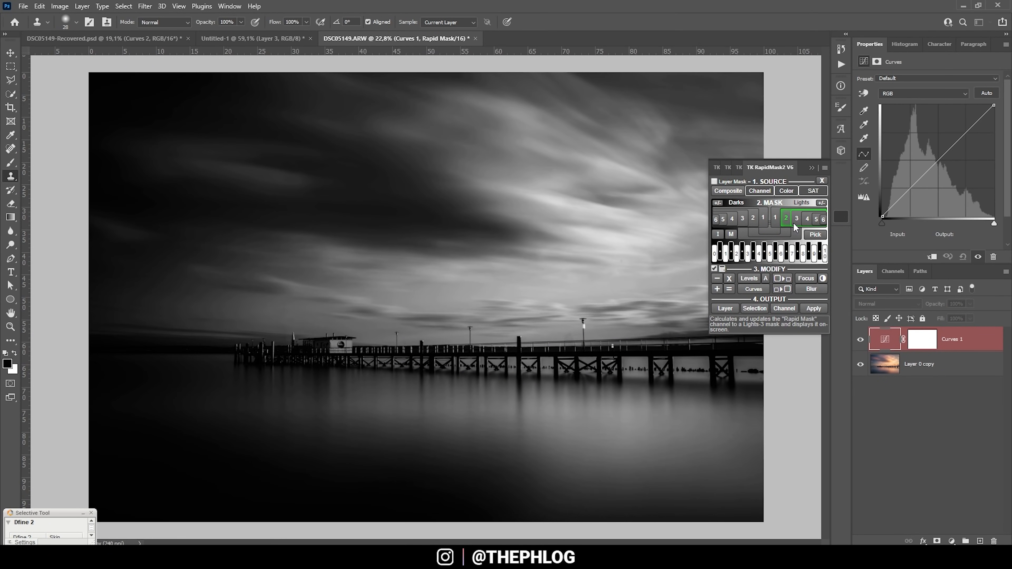
{"action": "left_click", "coordinate": [795, 222]}
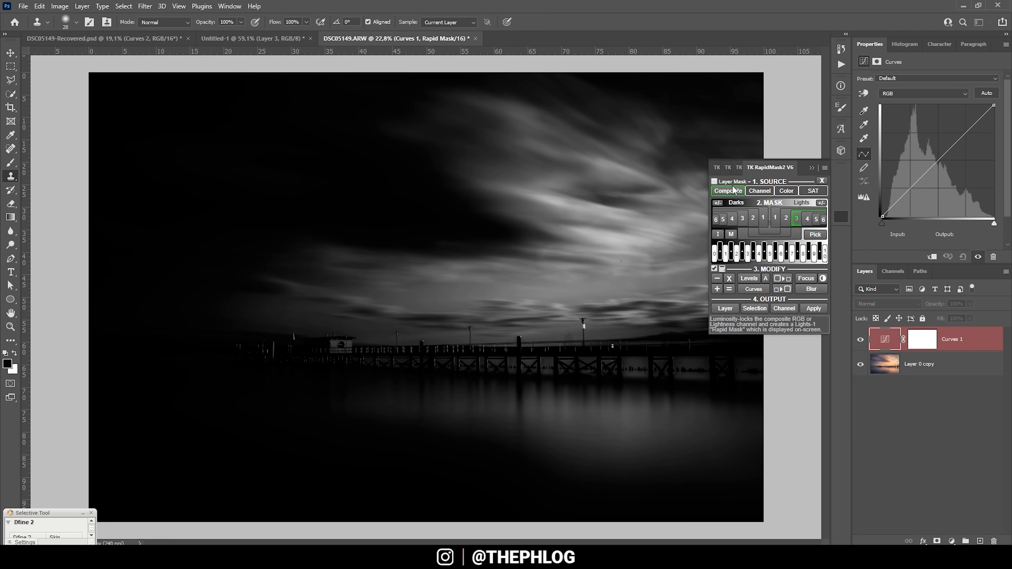
{"action": "left_click", "coordinate": [715, 182]}
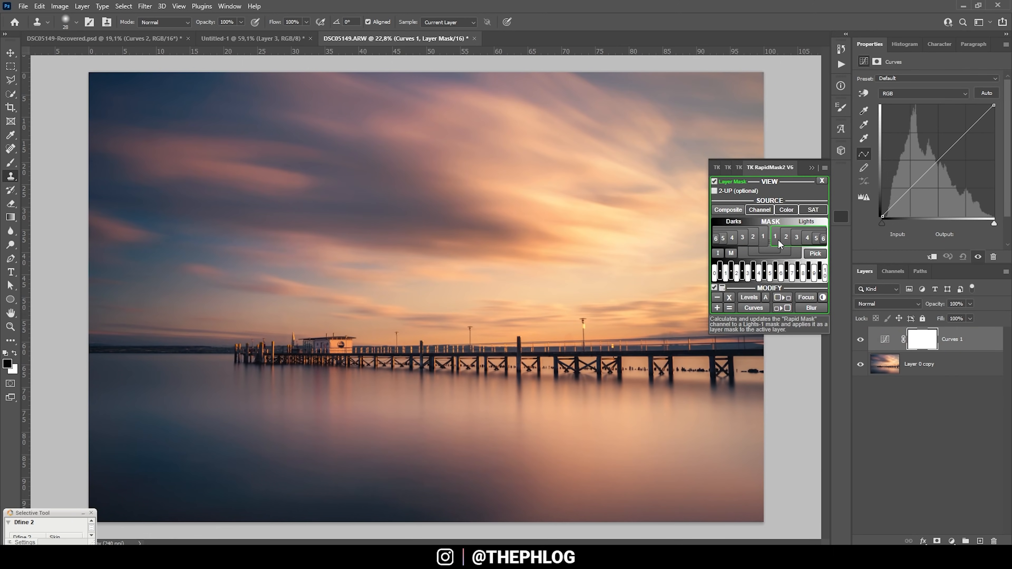
{"action": "left_click", "coordinate": [797, 239]}
{"action": "left_click", "coordinate": [892, 338]}
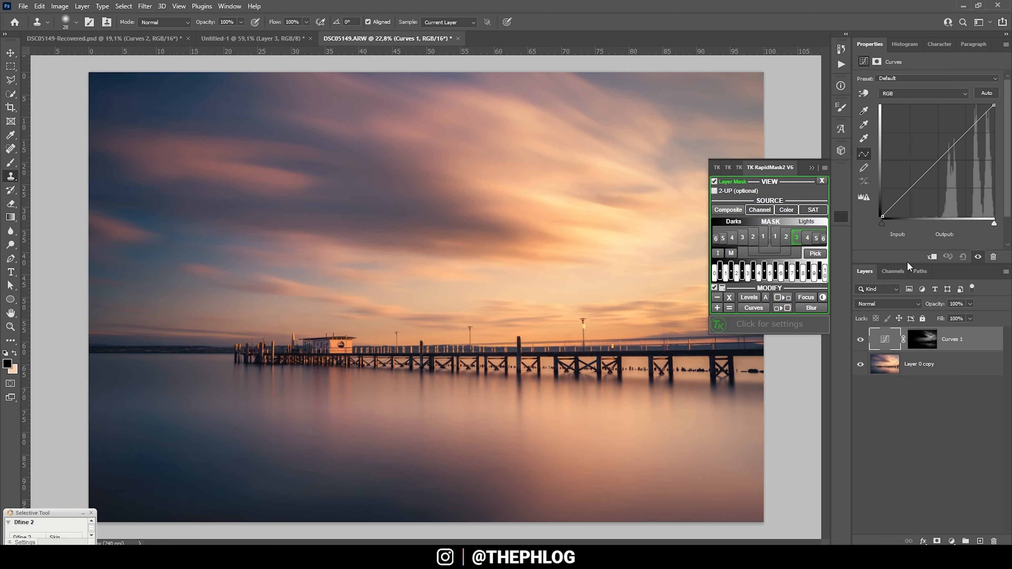
{"action": "left_click", "coordinate": [812, 167]}
Step: Drag the red curve's top endpoint to input 131 and compare the warmed highlights on and off
{"action": "left_click", "coordinate": [885, 96]}
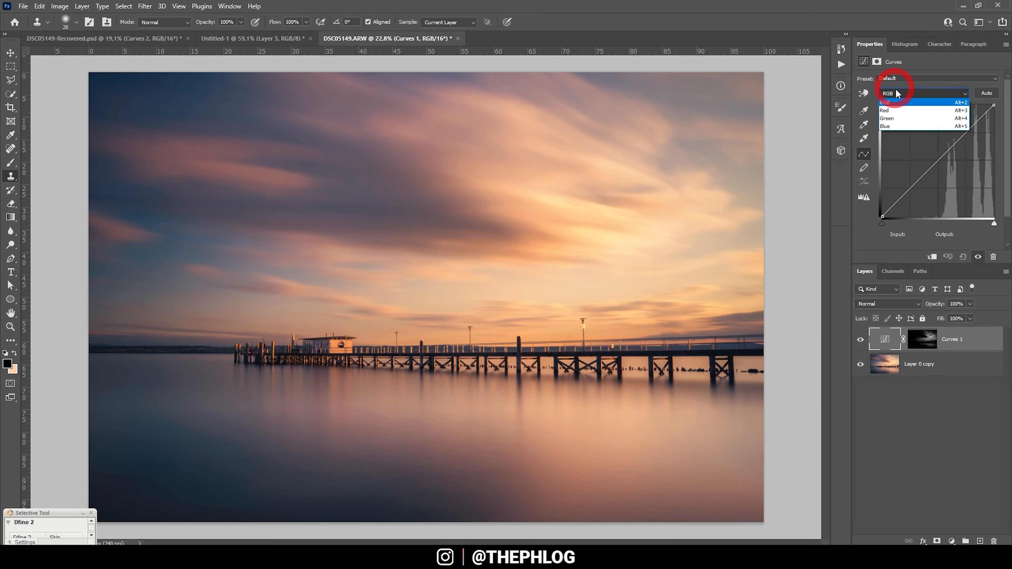
{"action": "left_click", "coordinate": [896, 112]}
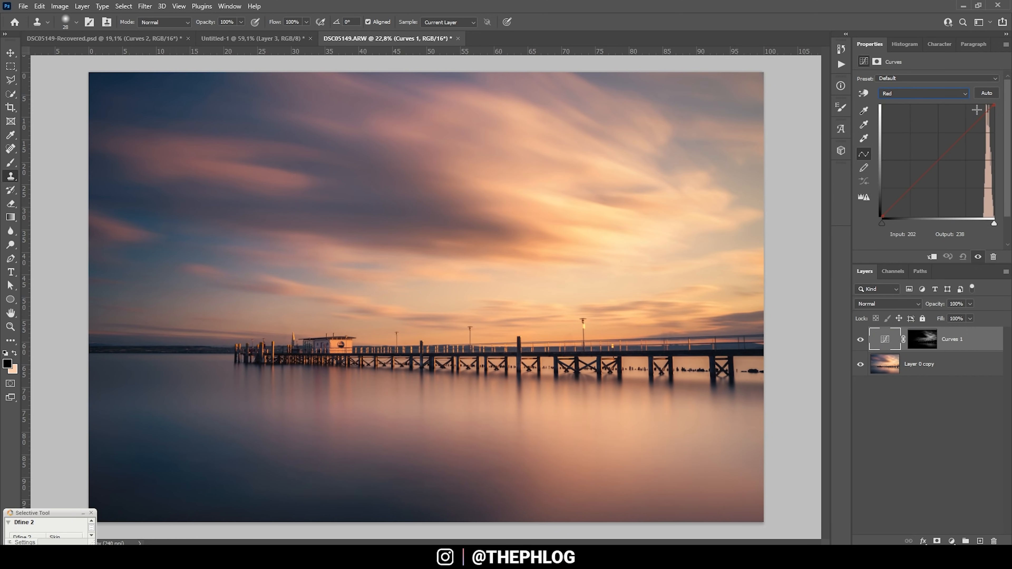
{"action": "left_click", "coordinate": [994, 105]}
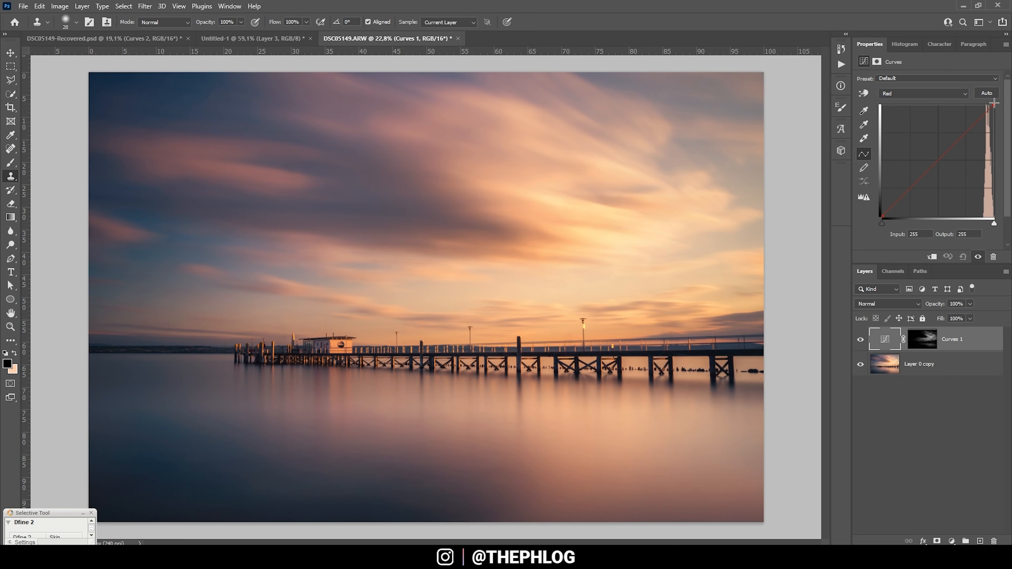
{"action": "left_click_drag", "start_coordinate": [993, 103], "coordinate": [939, 97]}
{"action": "left_click", "coordinate": [857, 339]}
{"action": "left_click", "coordinate": [857, 339]}
{"action": "left_click", "coordinate": [856, 339]}
{"action": "left_click", "coordinate": [857, 340]}
{"action": "left_click", "coordinate": [857, 339]}
{"action": "left_click", "coordinate": [857, 340]}
{"action": "left_click", "coordinate": [859, 341]}
{"action": "left_click", "coordinate": [858, 340]}
{"action": "left_click", "coordinate": [859, 341]}
{"action": "left_click", "coordinate": [859, 340]}
{"action": "left_click", "coordinate": [858, 341]}
{"action": "left_click", "coordinate": [935, 365]}
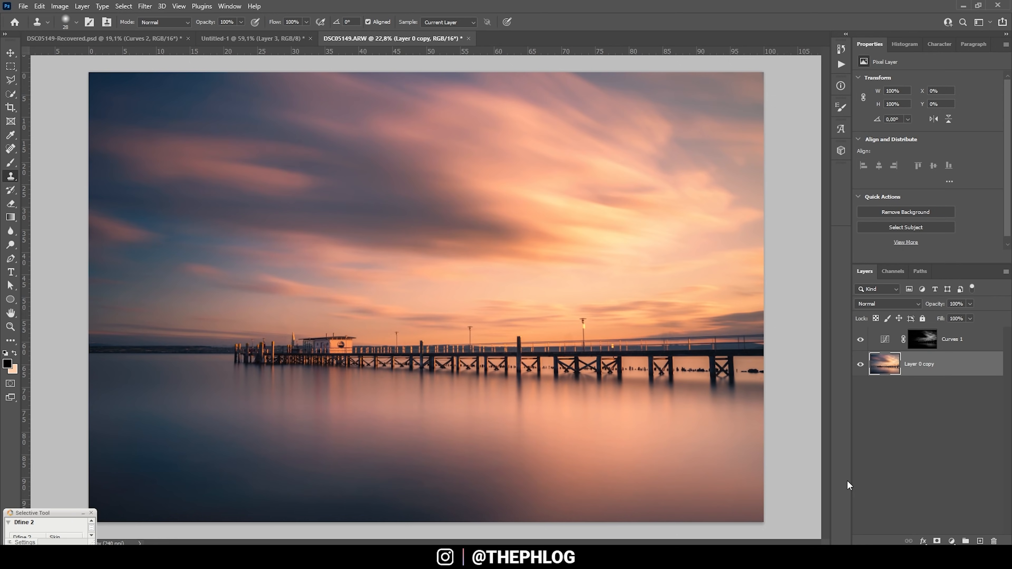
Step: Add a Curves 2 adjustment layer with a TK Darks 3 layer mask
{"action": "left_click", "coordinate": [951, 541]}
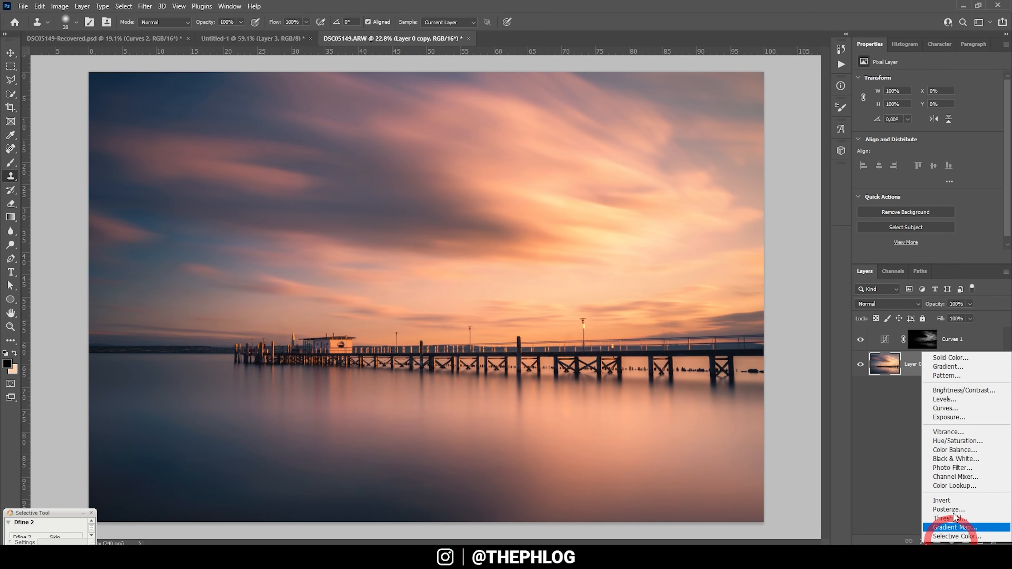
{"action": "left_click", "coordinate": [971, 409]}
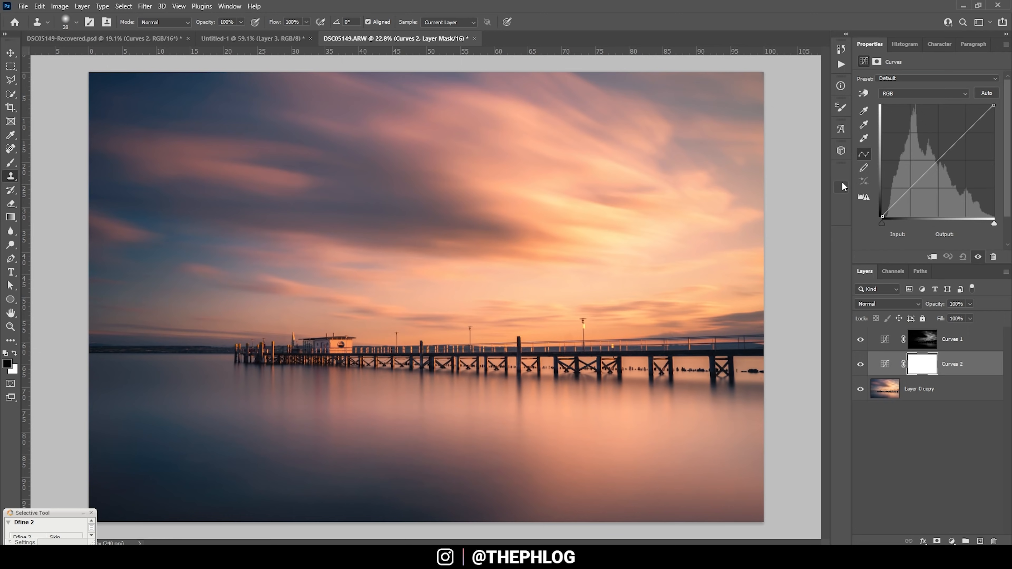
{"action": "left_click", "coordinate": [839, 215]}
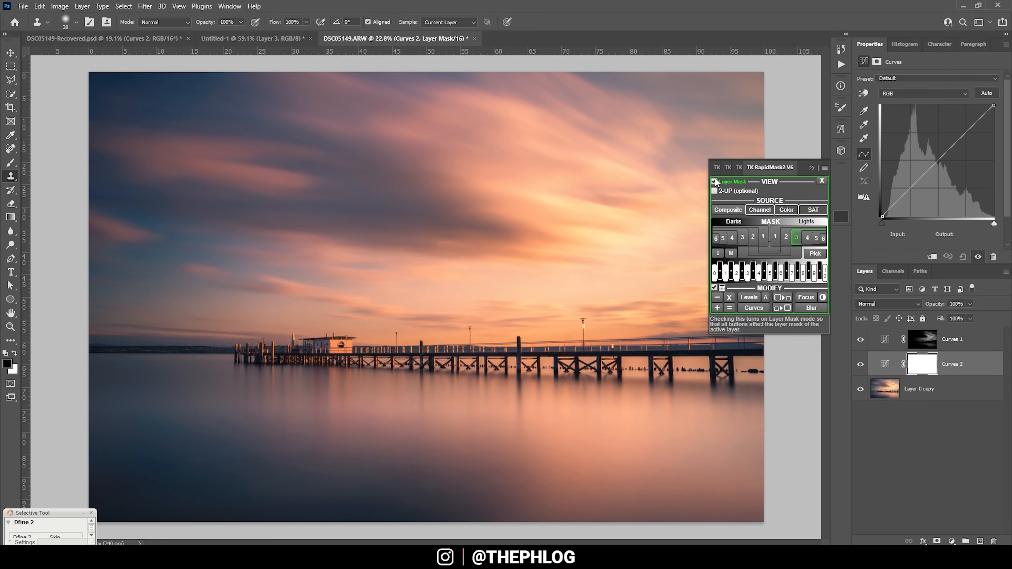
{"action": "left_click", "coordinate": [742, 218]}
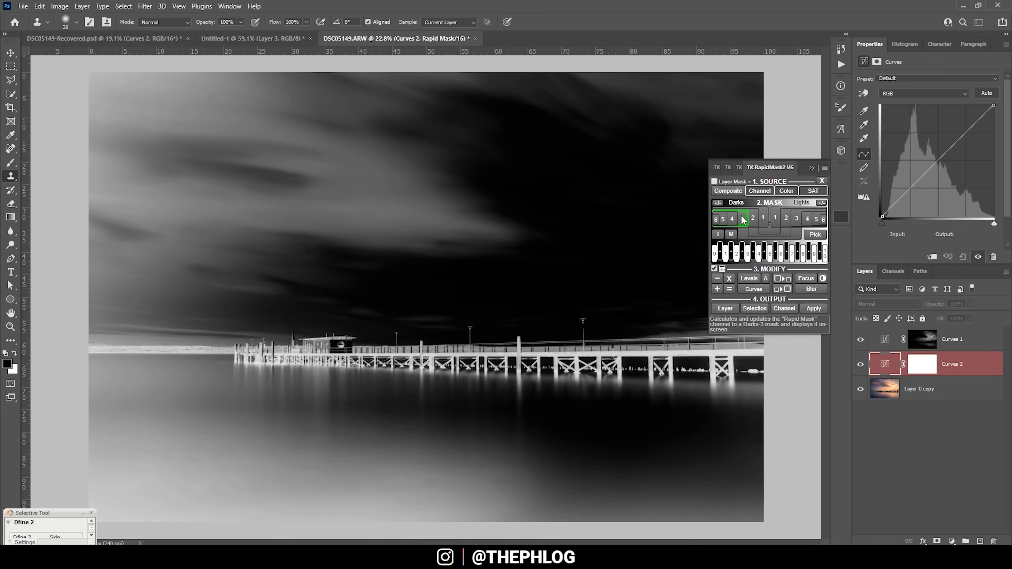
{"action": "left_click", "coordinate": [714, 181]}
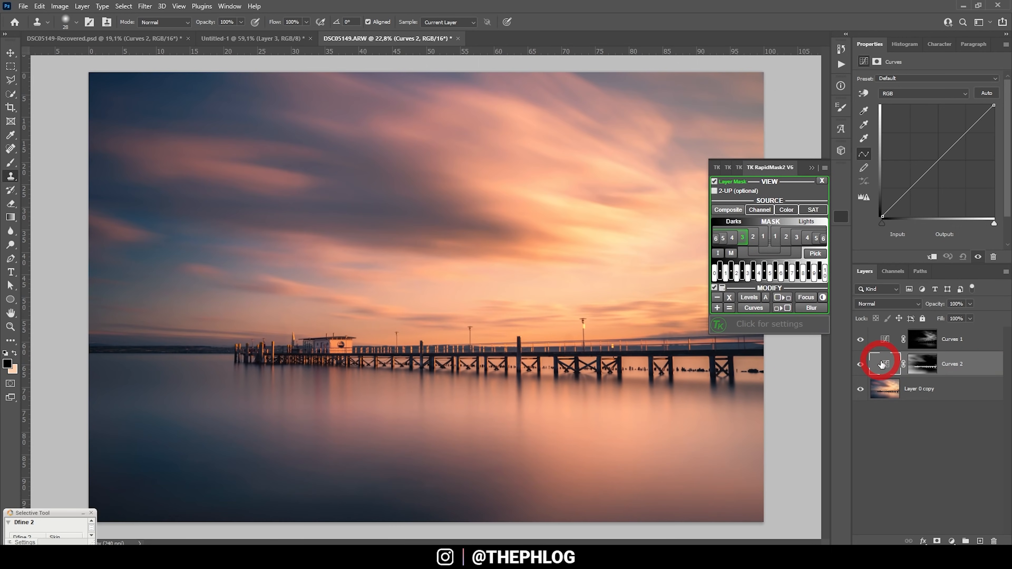
Step: Drag the blue curve's top endpoint to input 240 and compare the cooled shadows on and off
{"action": "left_click", "coordinate": [923, 94]}
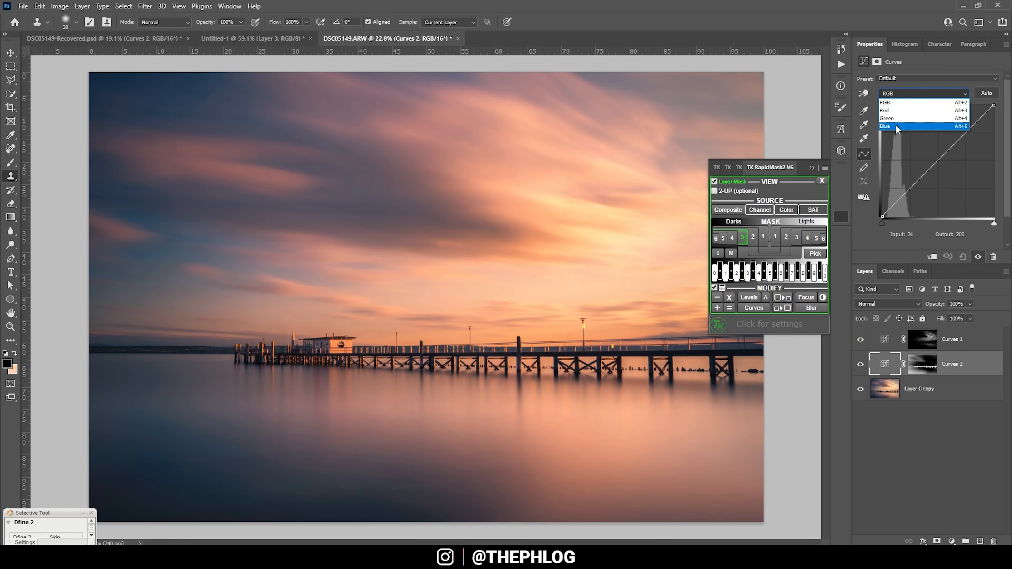
{"action": "left_click", "coordinate": [894, 126]}
{"action": "mouse_move", "coordinate": [993, 105]}
{"action": "left_mouse_down"}
{"action": "mouse_move", "coordinate": [967, 101]}
{"action": "mouse_move", "coordinate": [987, 101]}
{"action": "left_mouse_up"}
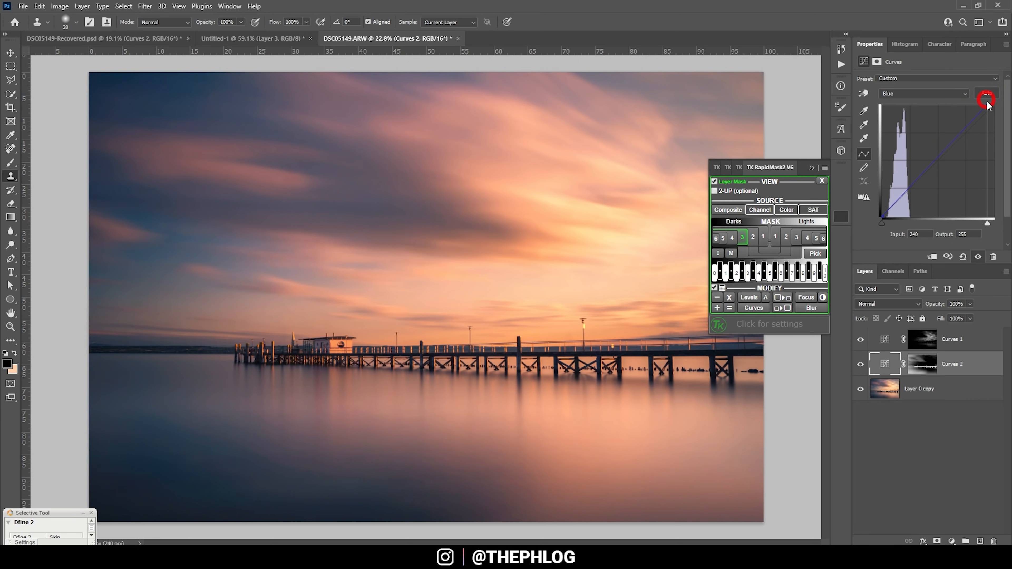
{"action": "left_click", "coordinate": [860, 365]}
{"action": "left_click", "coordinate": [860, 364]}
{"action": "left_click", "coordinate": [811, 167]}
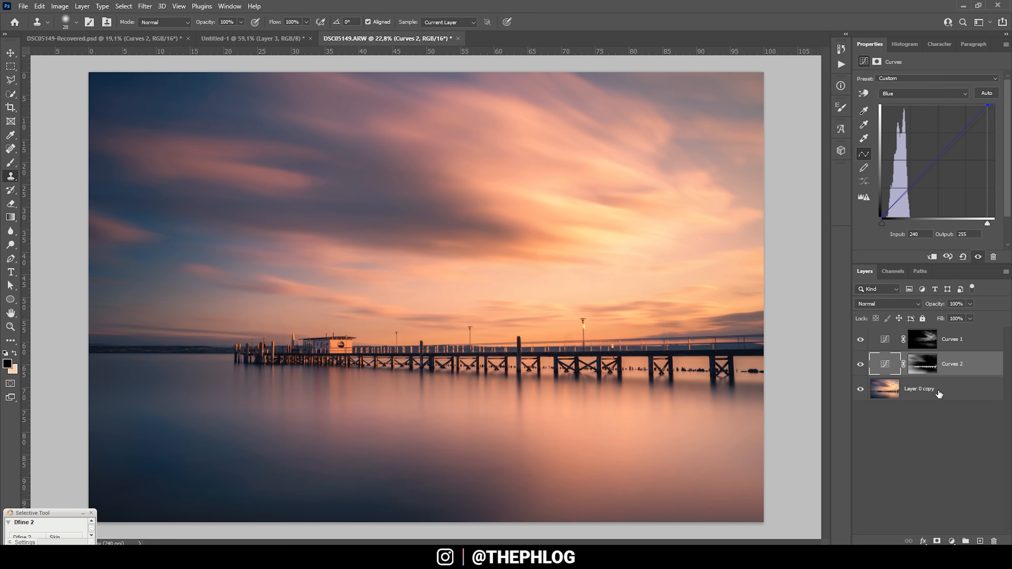
{"action": "left_click", "coordinate": [958, 341]}
{"action": "left_click", "coordinate": [951, 385], "text": "shift"}
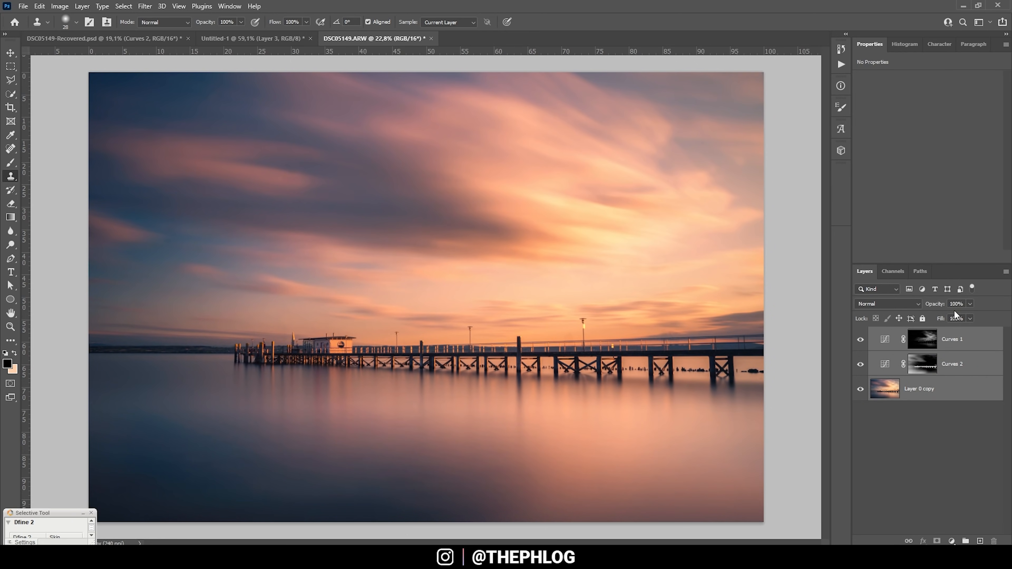
Step: Merge the three layers and launch Color Efex Pro 4 from the Nik Collection filters
{"action": "key", "text": "ctrl+e"}
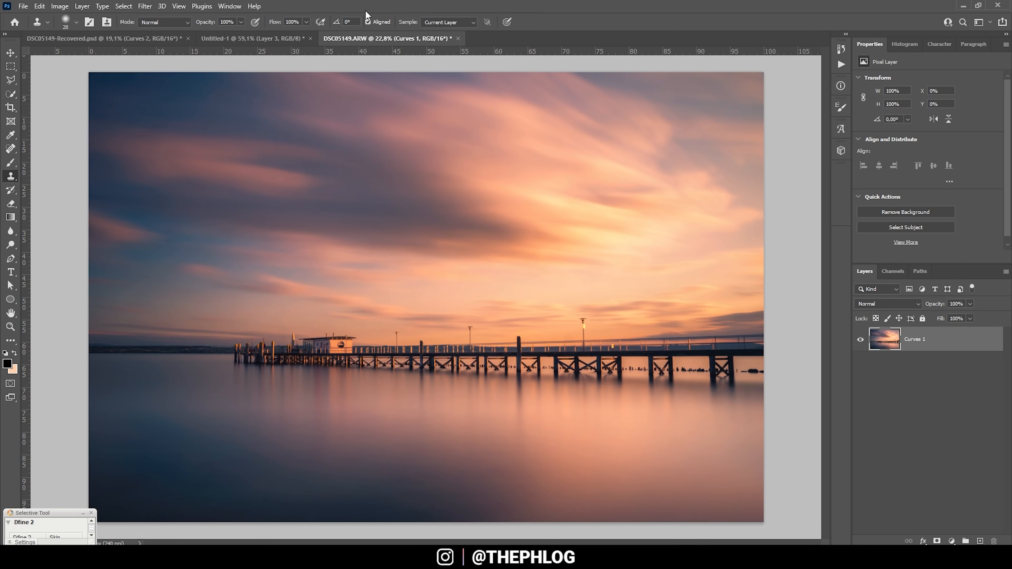
{"action": "left_click", "coordinate": [150, 4]}
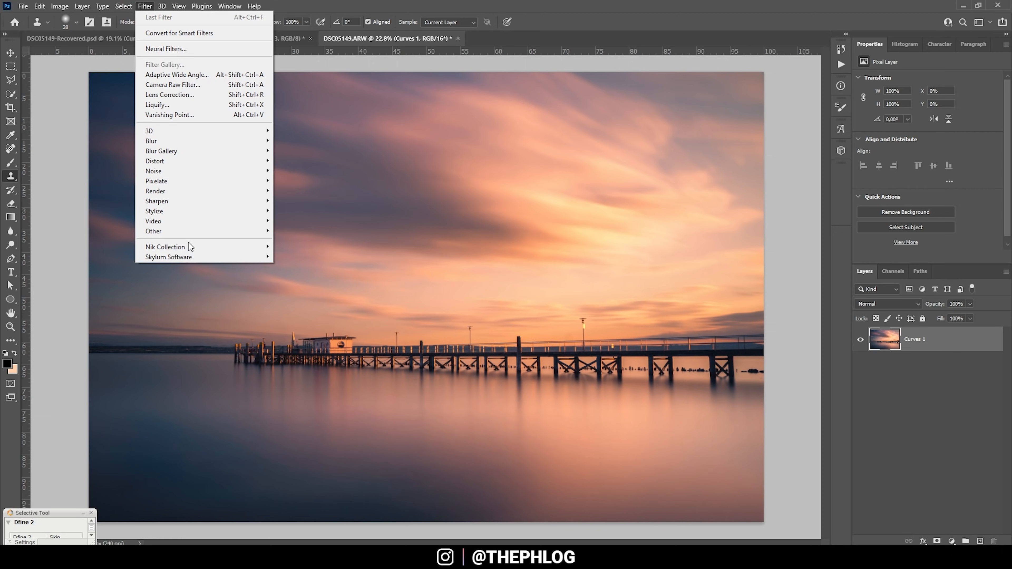
{"action": "mouse_move", "coordinate": [189, 246]}
{"action": "left_click", "coordinate": [278, 256]}
{"action": "left_click_drag", "start_coordinate": [232, 148], "coordinate": [225, 310]}
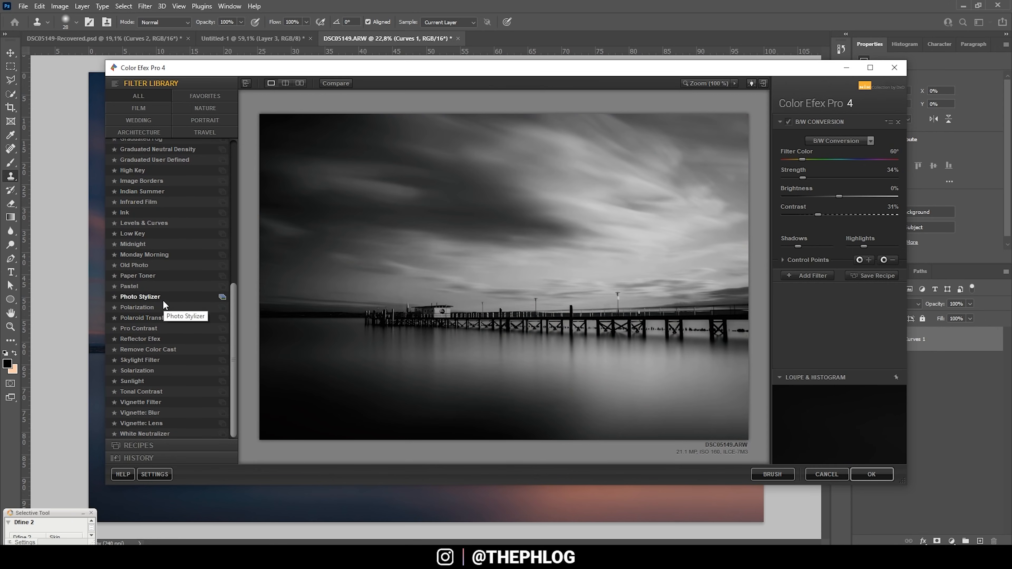
Step: Apply the Skylight Filter at 10% strength and add a second filter slot
{"action": "left_click", "coordinate": [135, 360]}
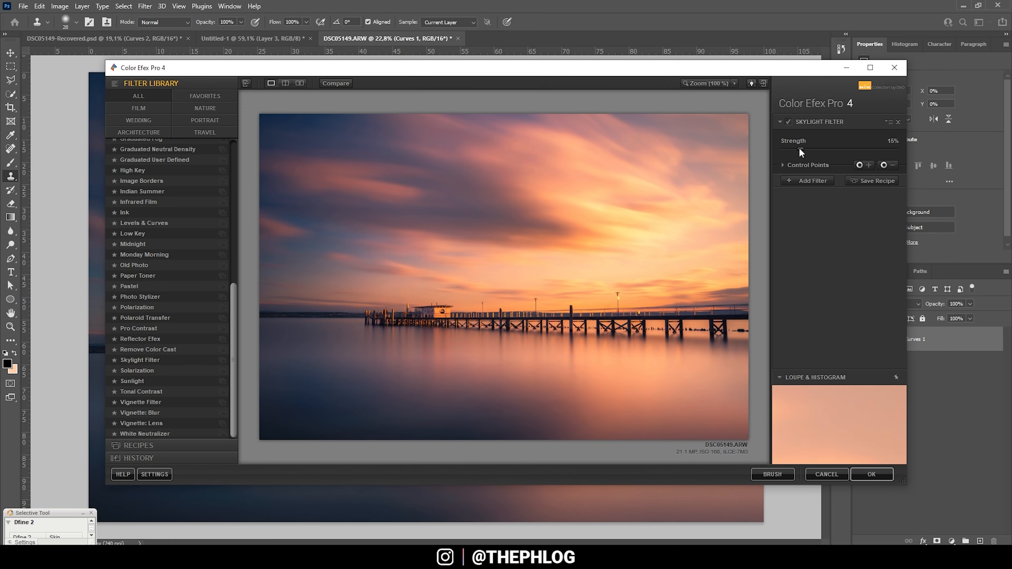
{"action": "left_click_drag", "start_coordinate": [799, 149], "coordinate": [793, 149]}
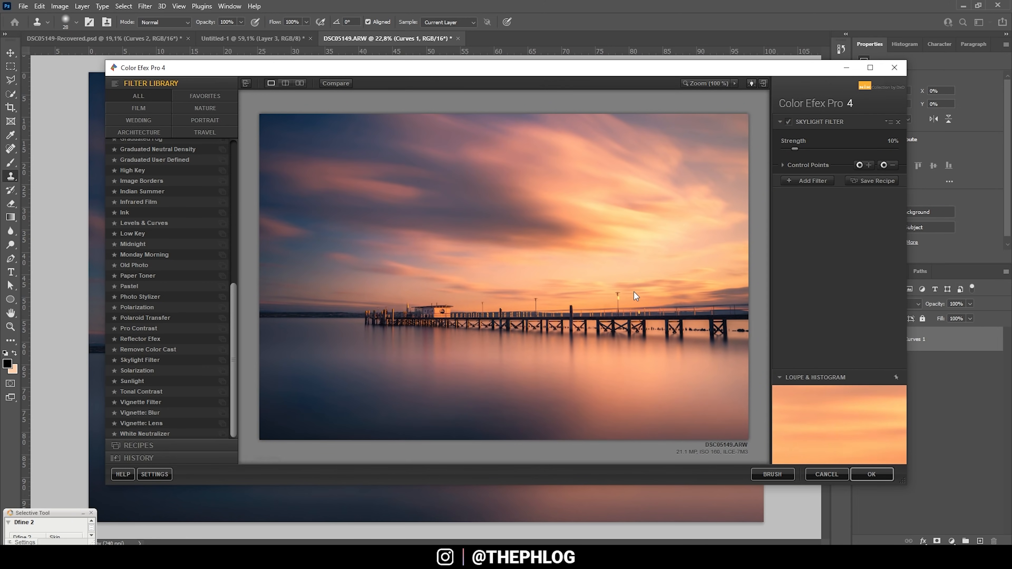
{"action": "left_click", "coordinate": [815, 183]}
{"action": "scroll", "coordinate": [172, 239], "scroll_direction": "up", "scroll_amount": 10}
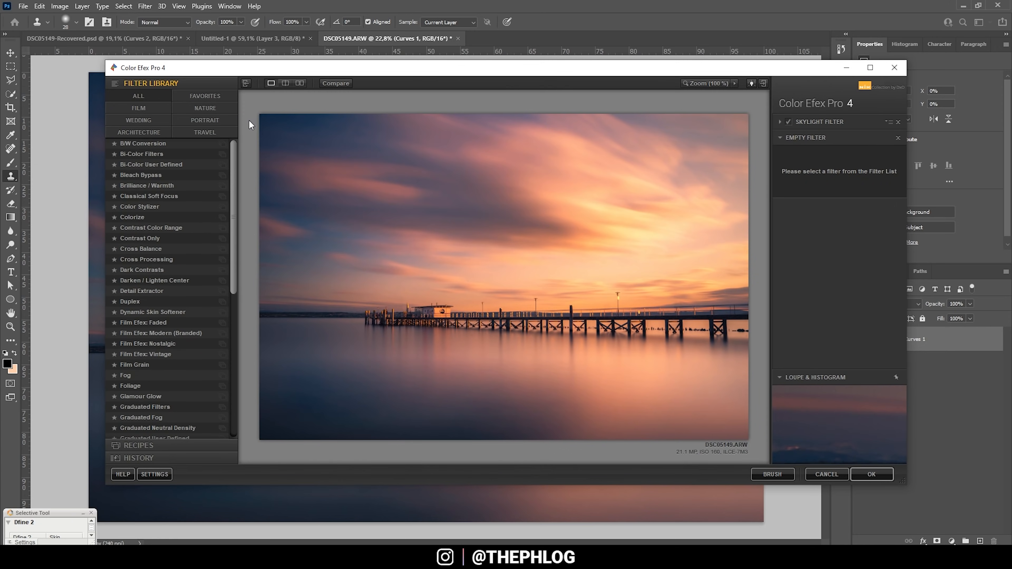
Step: Add Brilliance / Warmth at 5% warmth and apply the filters back to Photoshop
{"action": "left_click", "coordinate": [156, 187]}
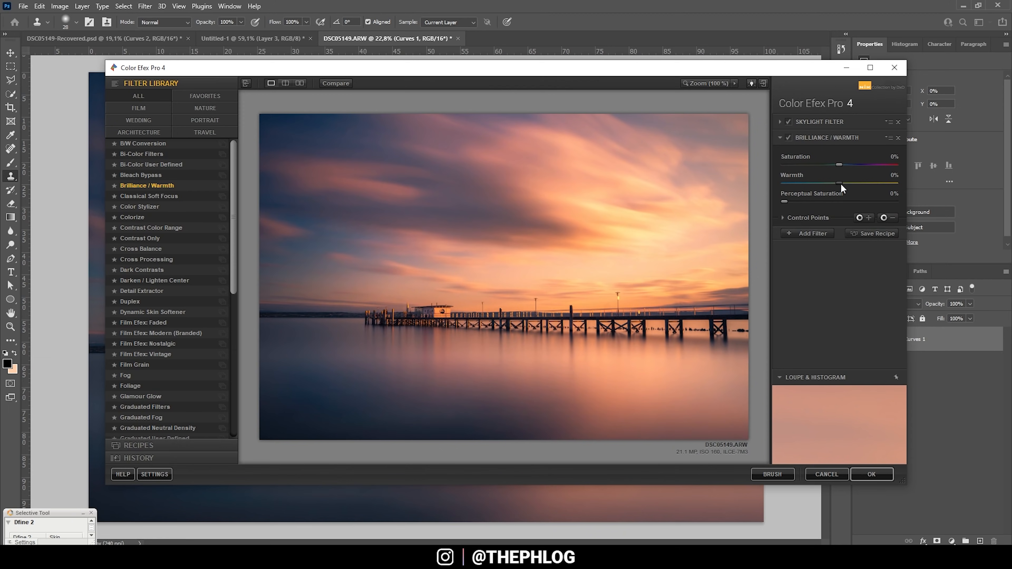
{"action": "left_click_drag", "start_coordinate": [843, 182], "coordinate": [841, 183]}
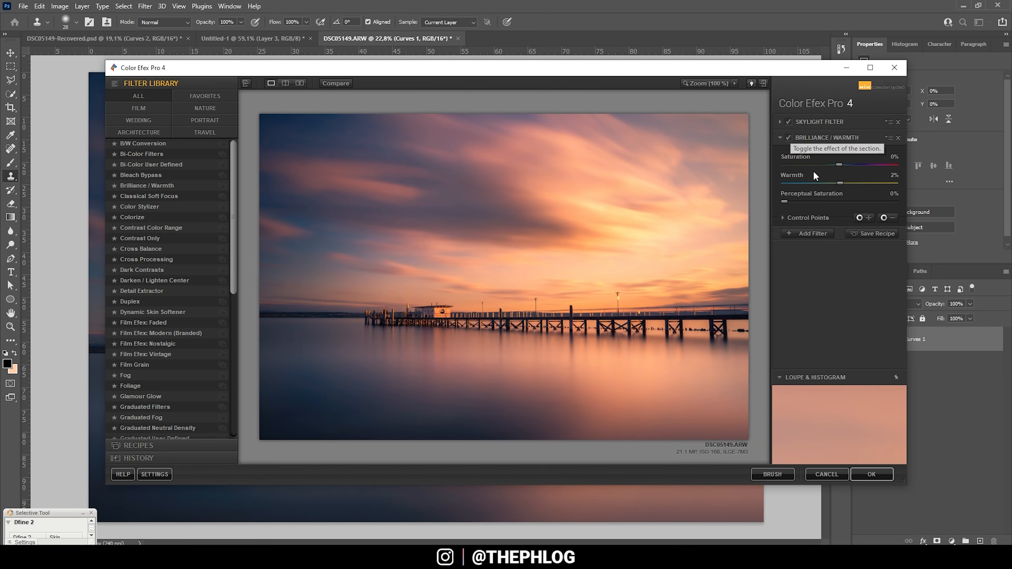
{"action": "left_click_drag", "start_coordinate": [841, 183], "coordinate": [843, 182]}
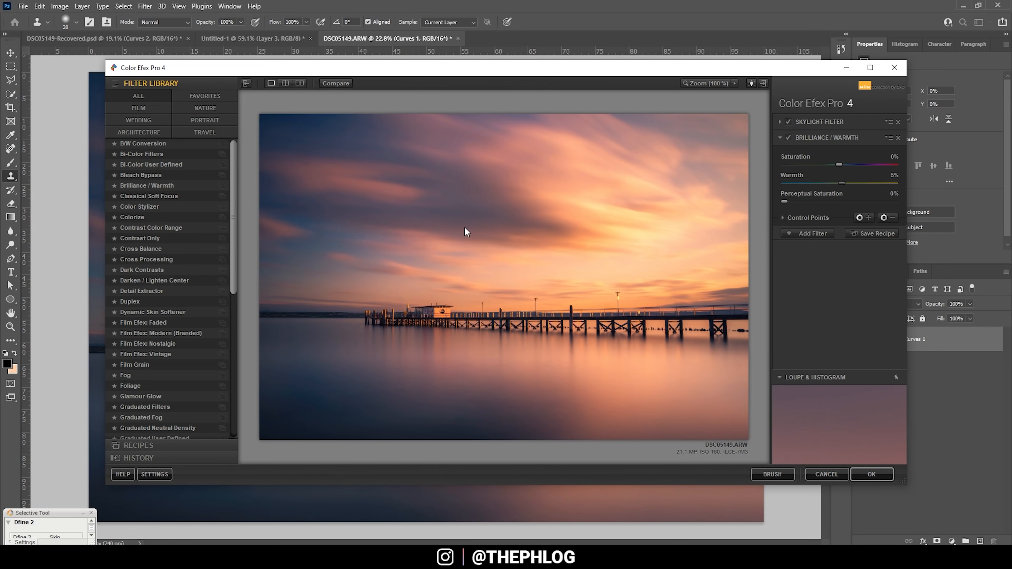
{"action": "left_click", "coordinate": [864, 476]}
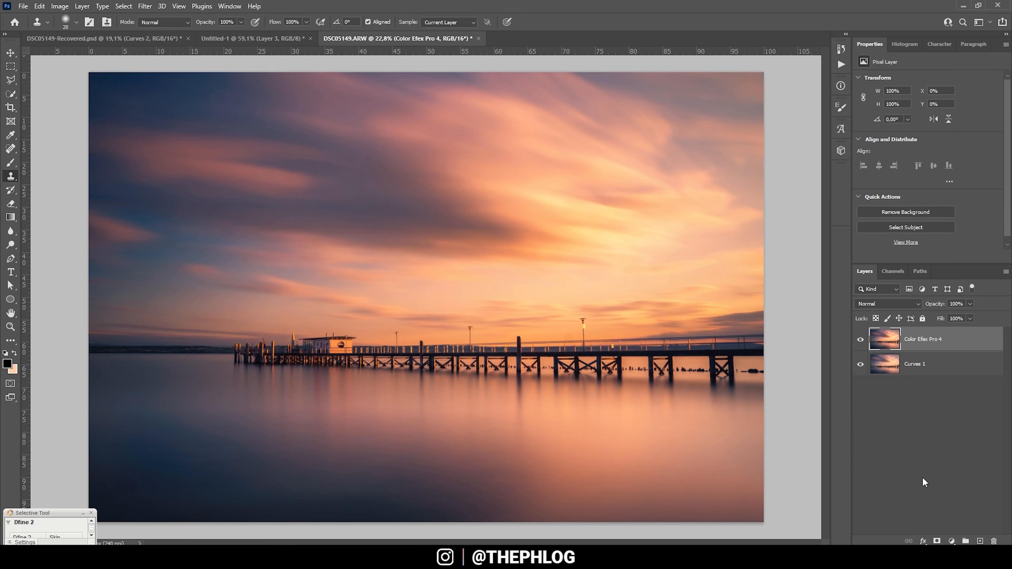